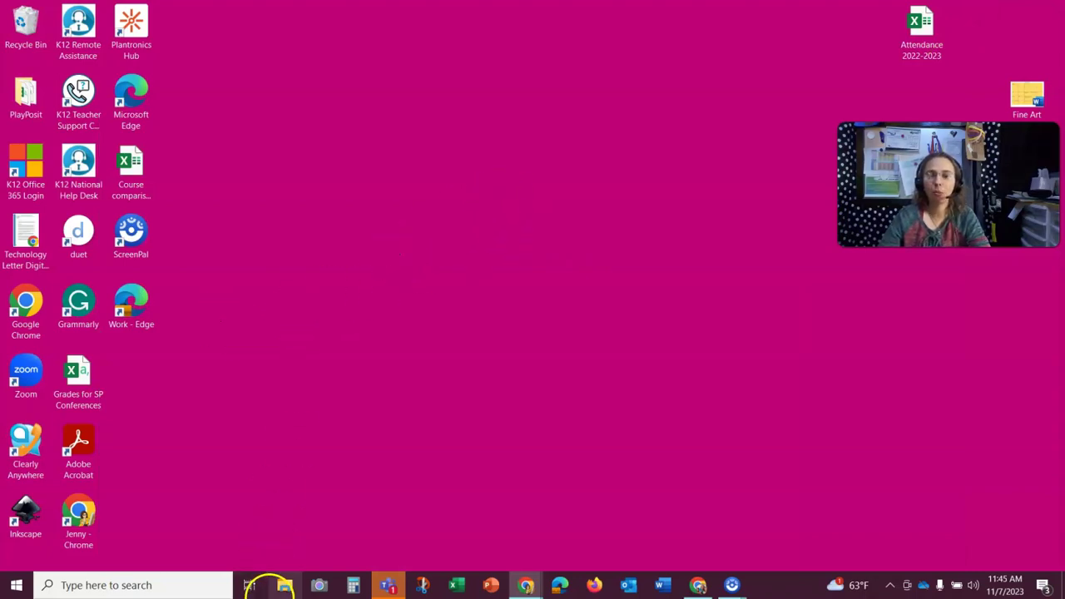
Step: Open the 1pt Perspective Room folder inside PD4 Digital Art in Documents
left_click(285, 586)
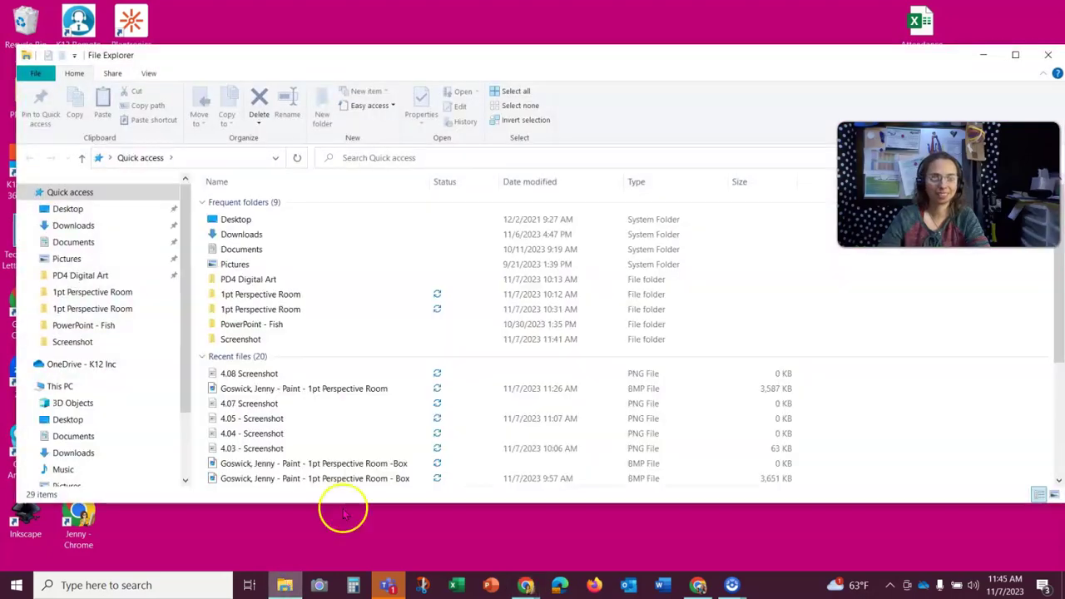
left_click(90, 243)
double_click(280, 263)
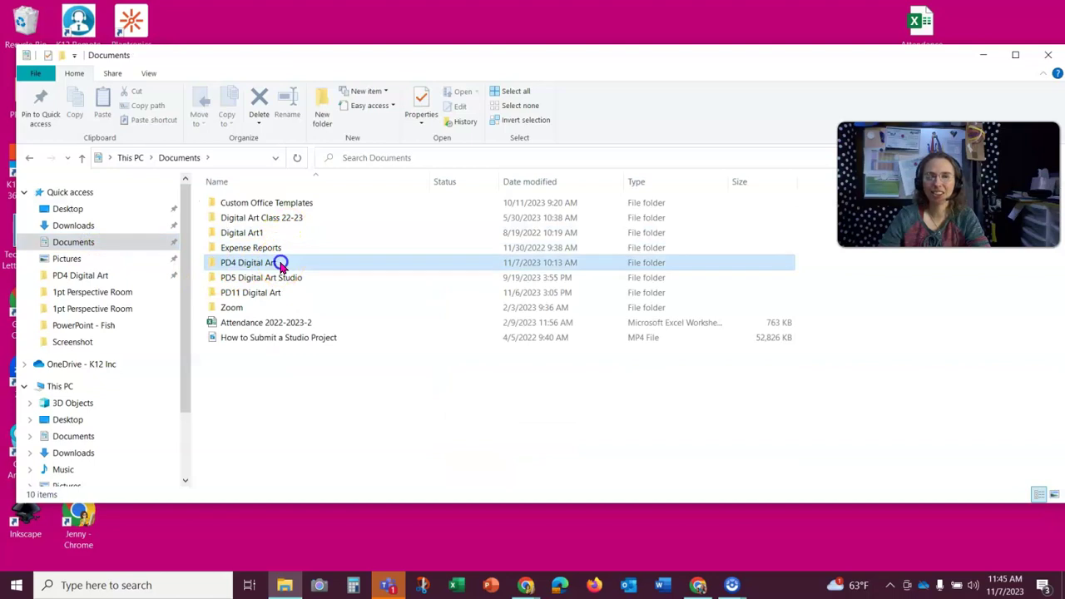
double_click(245, 213)
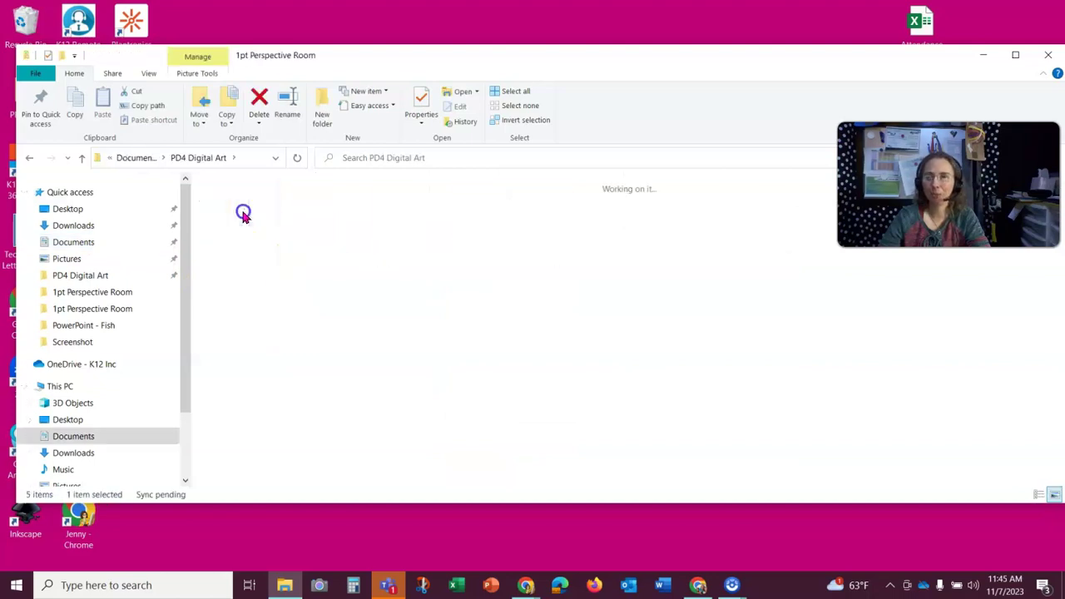
Step: Open the 1pt Perspective Room drawing, not the Box version, for editing in Paint
double_click(325, 229)
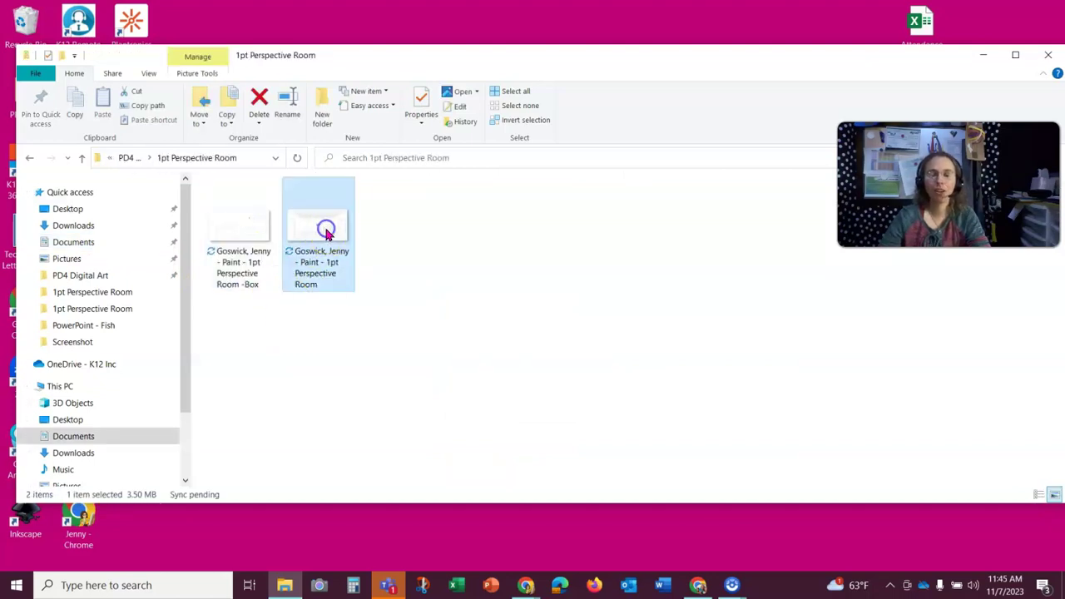
left_click(312, 235)
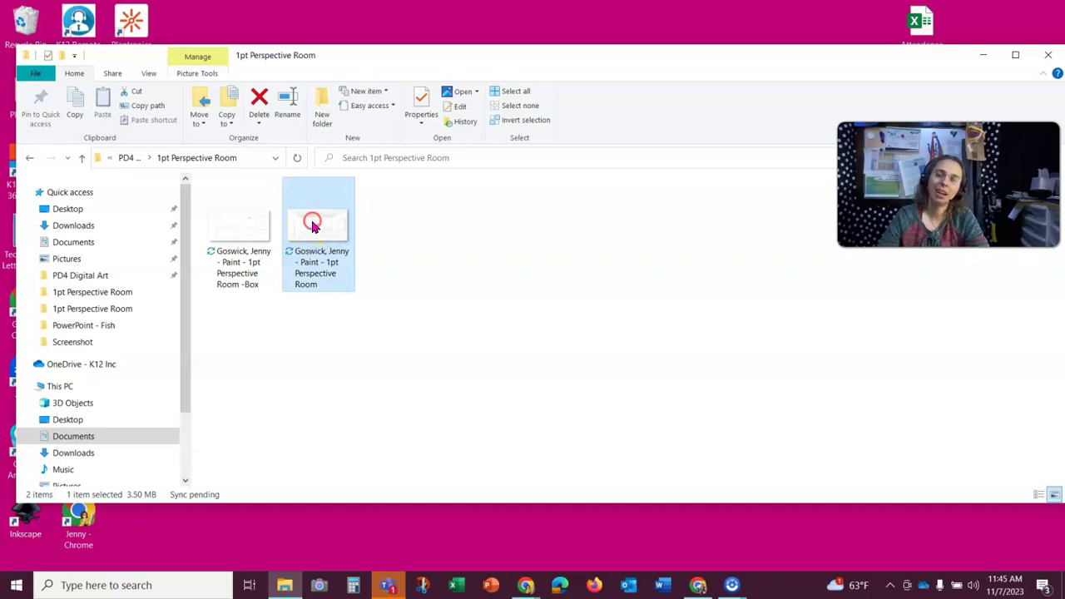
right_click(312, 225)
mouse_move(359, 383)
left_click(554, 405)
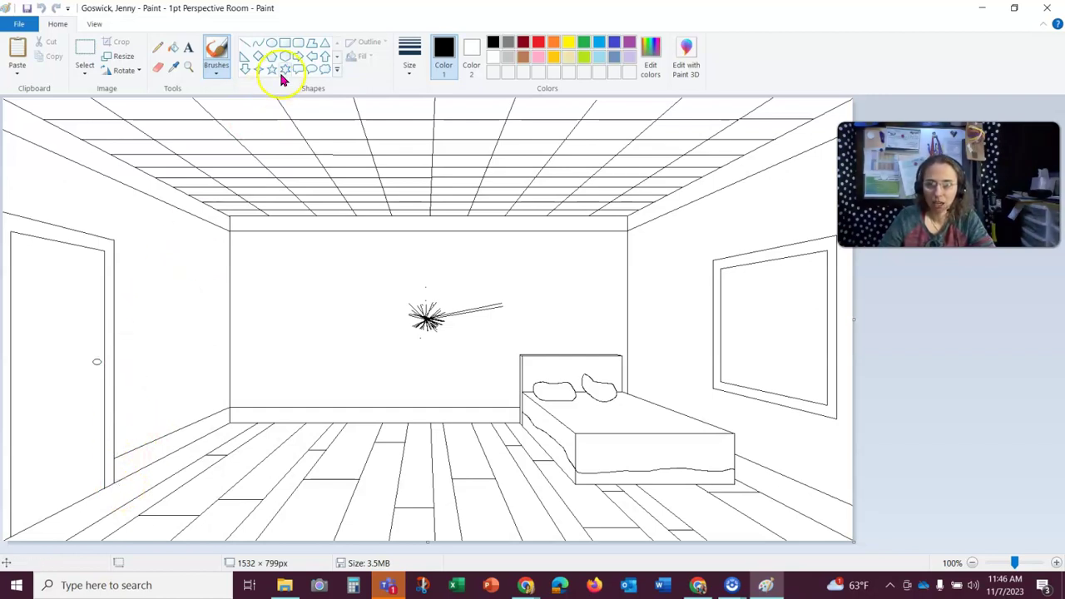
Step: Draw a tall rectangle about 92 × 244 px beside the door, using the thinnest outline
left_click(288, 44)
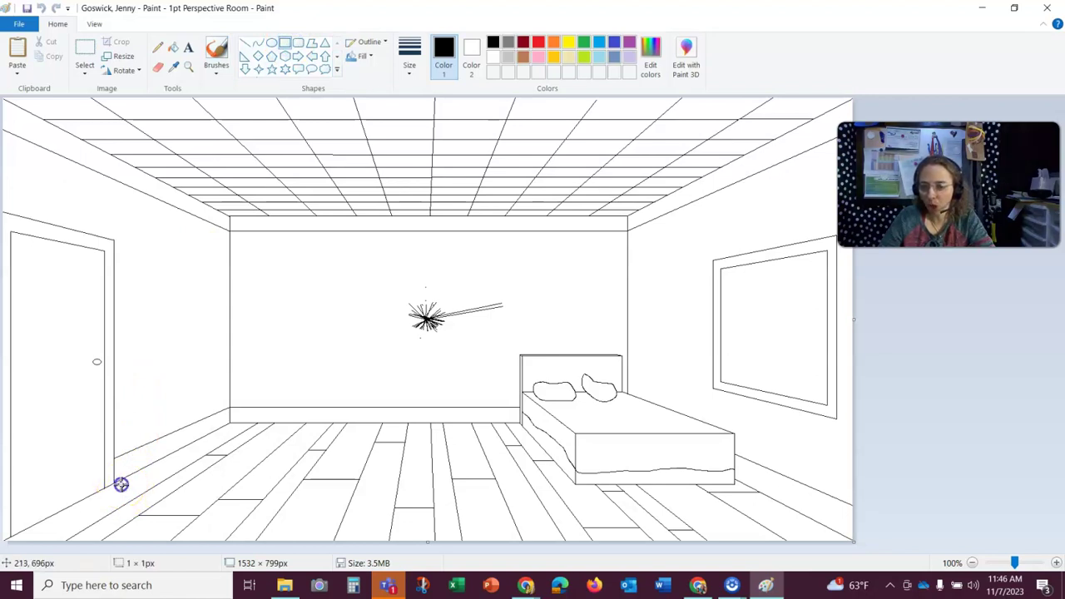
left_click_drag(121, 484, 171, 348)
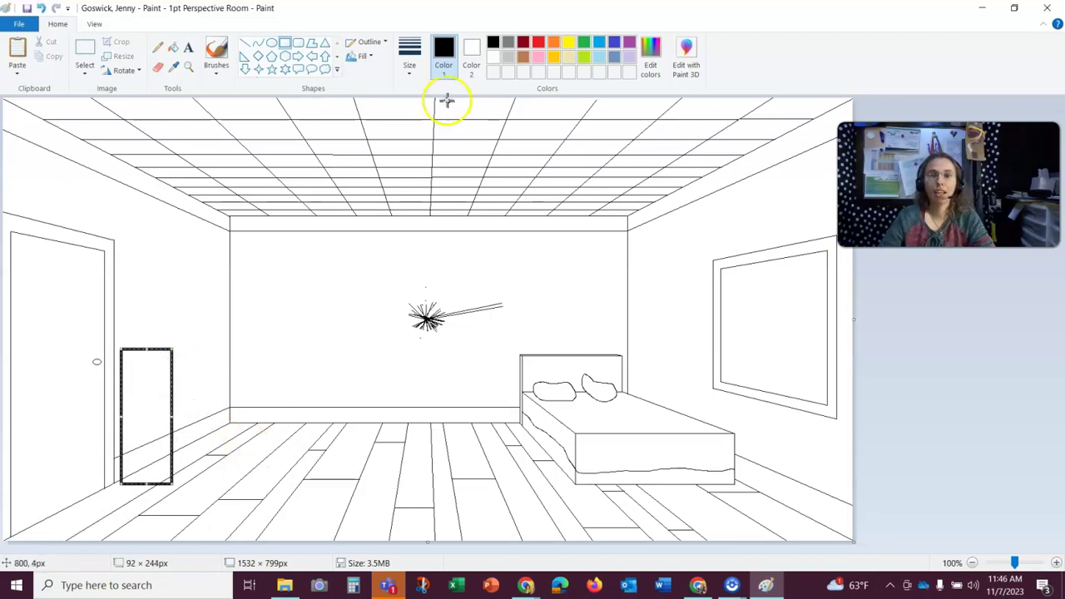
left_click(408, 67)
left_click(413, 105)
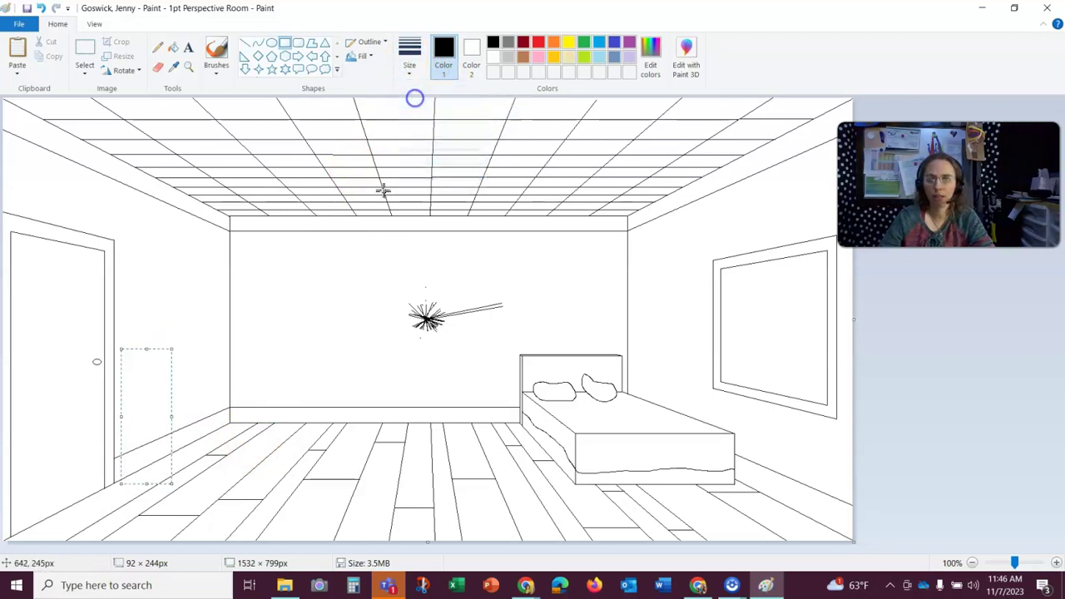
left_click(373, 311)
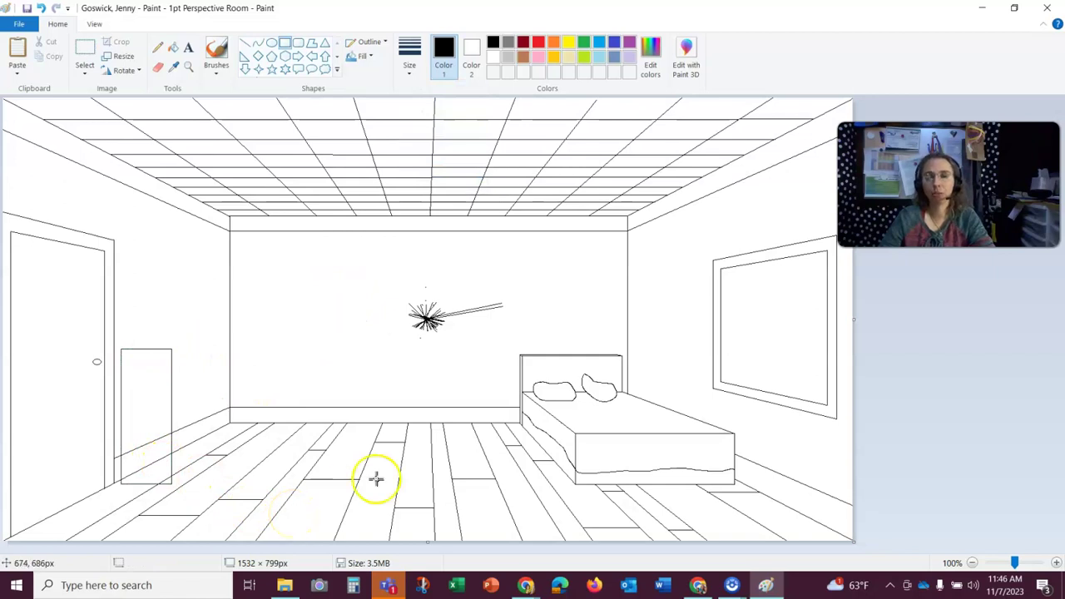
Step: Draw straight perspective lines from the vanishing point to the two upper corners of the new rectangle
left_click(188, 66)
left_click(295, 385)
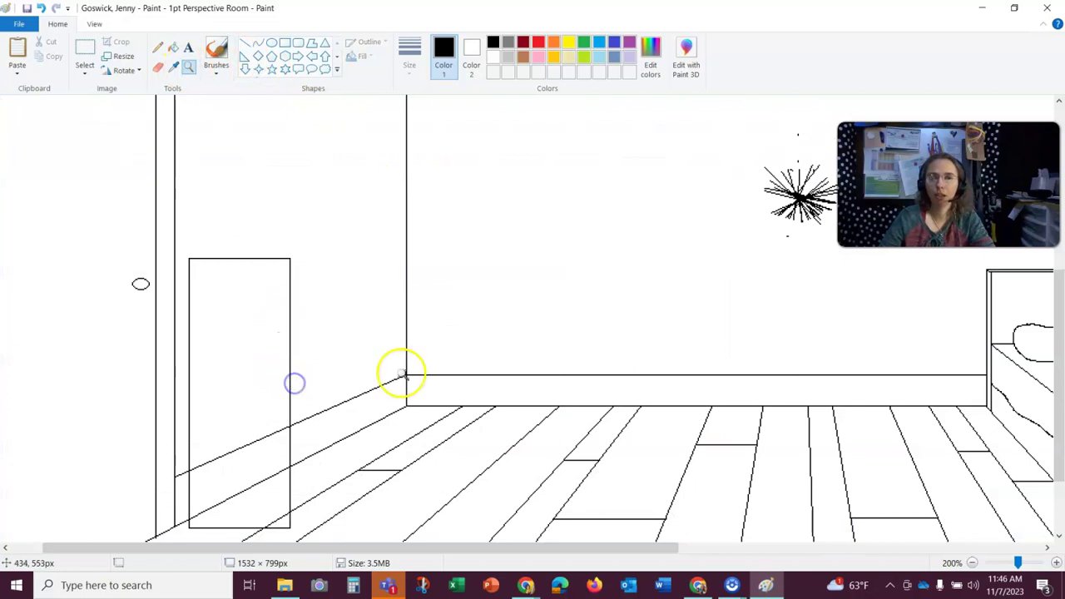
left_click(246, 44)
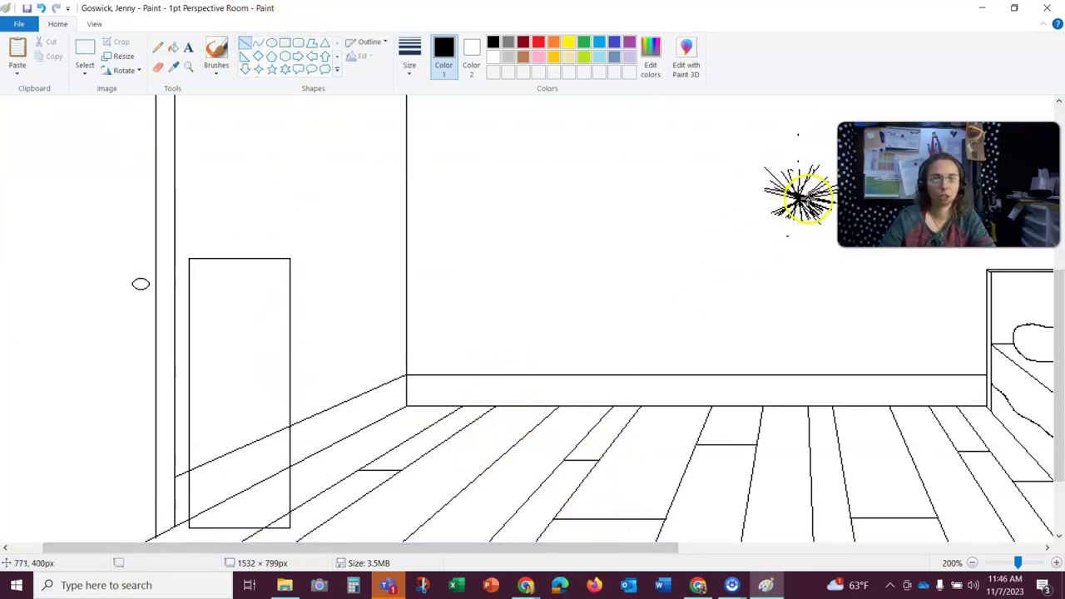
left_click_drag(799, 193, 290, 258)
left_click(783, 267)
left_click_drag(801, 198, 191, 258)
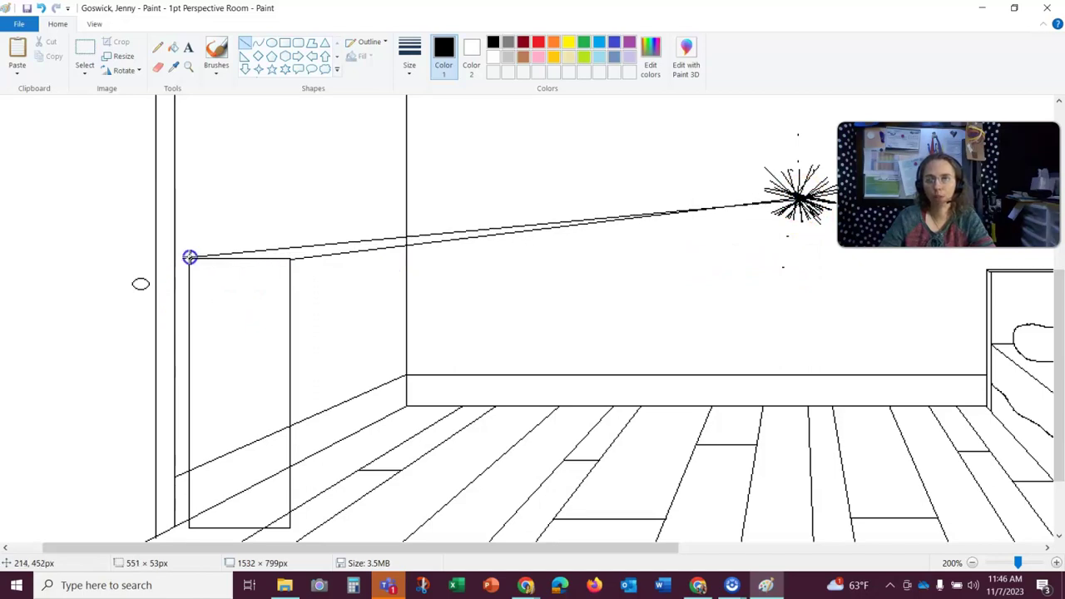
Step: Draw a perspective line from the vanishing point to the lower corner of the rectangle facing the room
left_click(804, 166)
left_click_drag(804, 166, 289, 530)
left_click(787, 235)
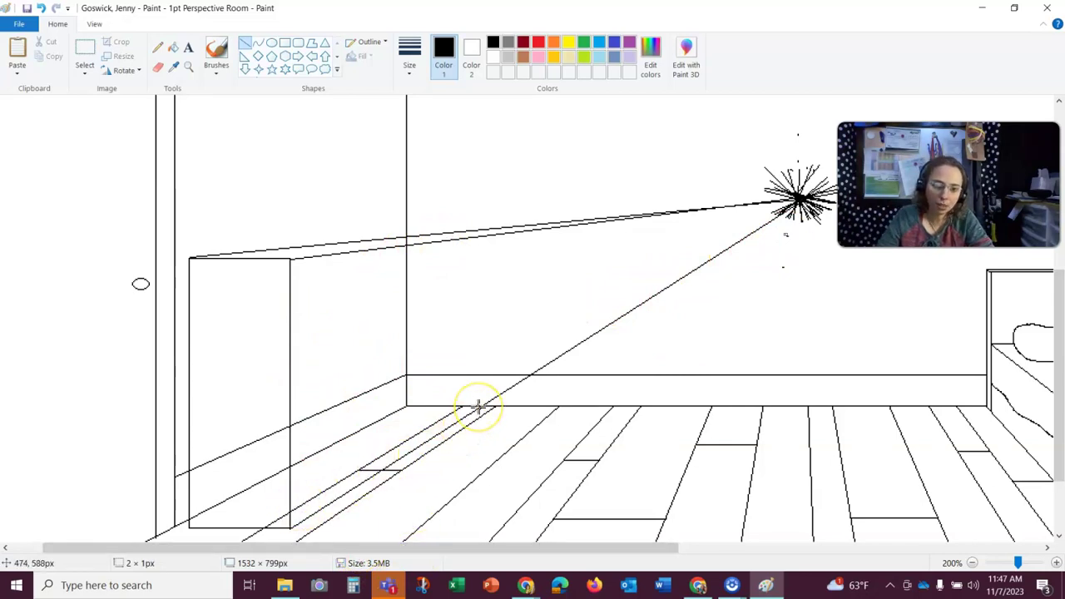
left_click(462, 445)
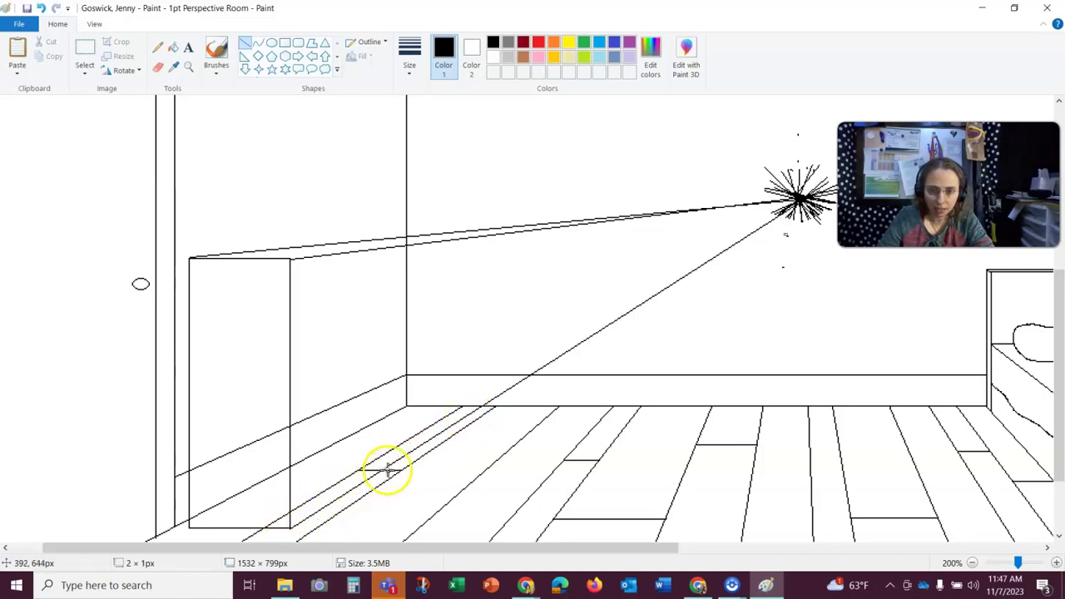
Step: Draw the box's vertical back edge, about 160 px tall, between the guide lines and a short horizontal top back edge from its upper end
left_click(470, 414)
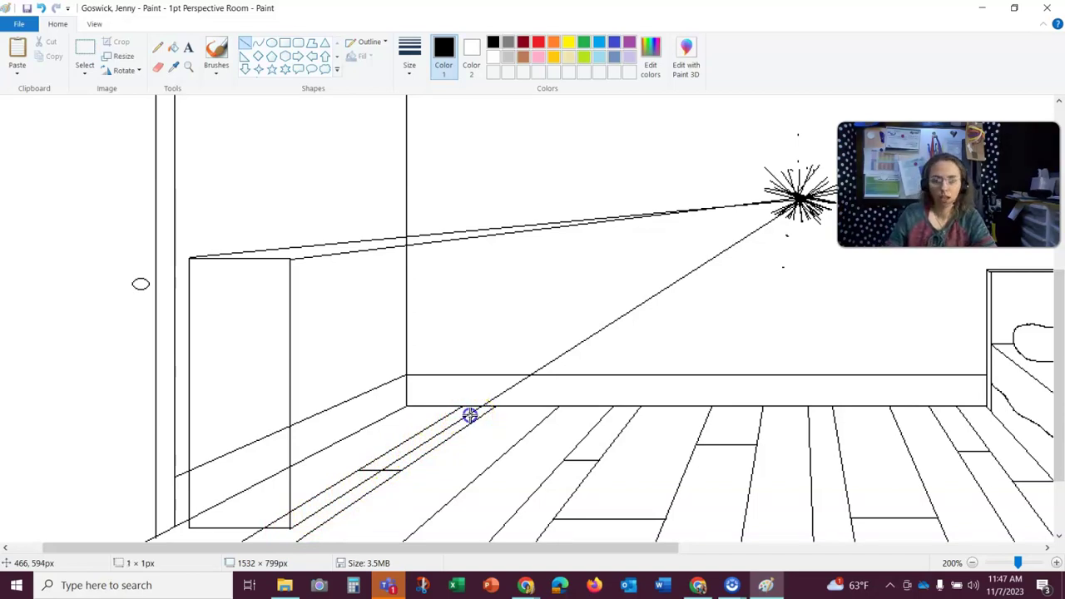
left_click_drag(481, 342, 486, 292)
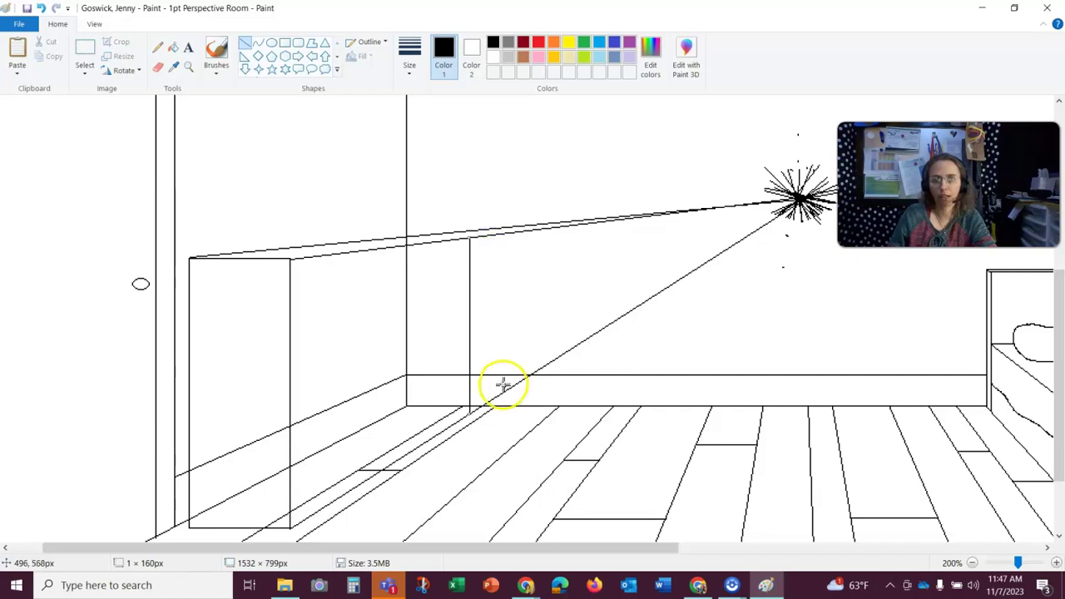
left_click(614, 194)
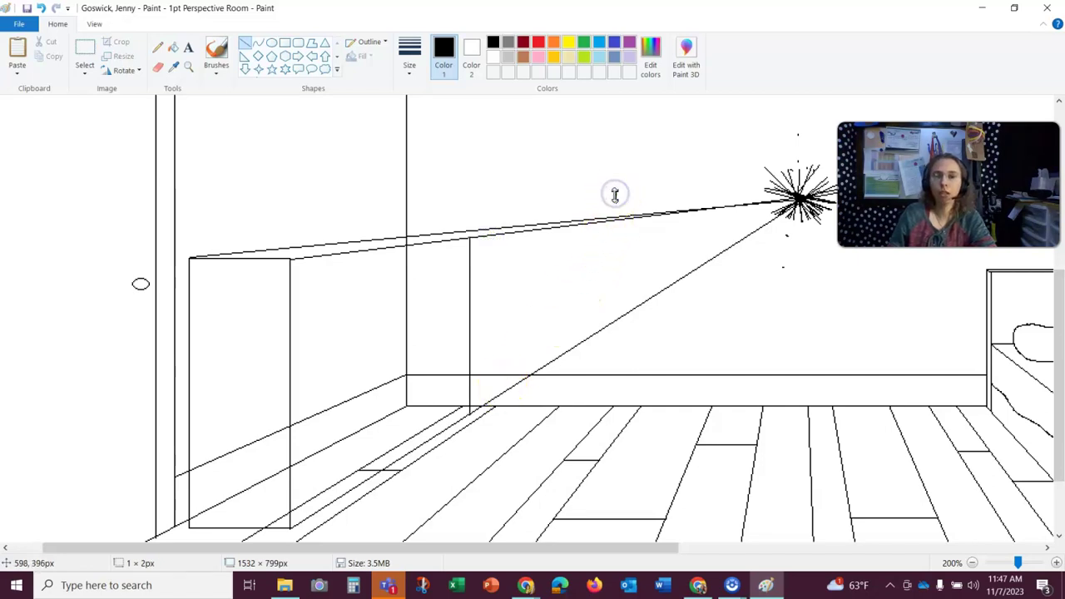
left_click(719, 189)
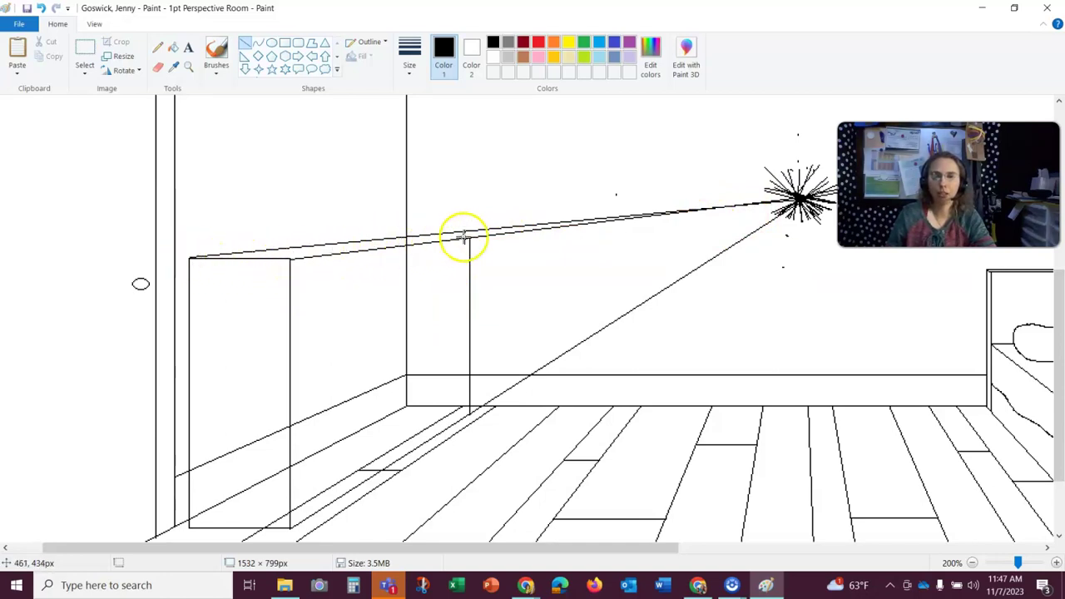
left_click_drag(469, 238, 448, 238)
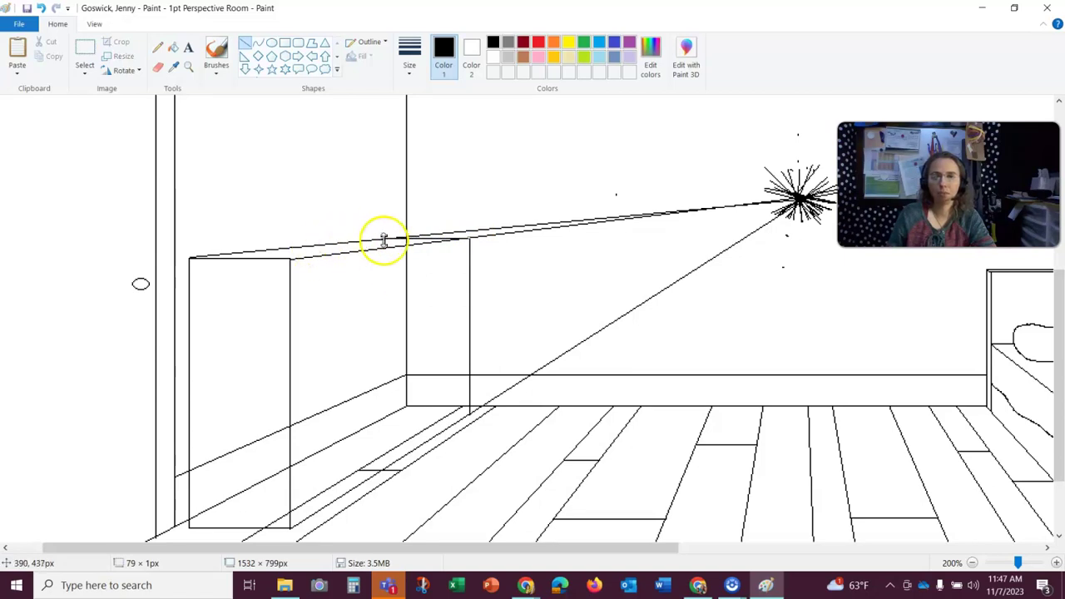
left_click(659, 186)
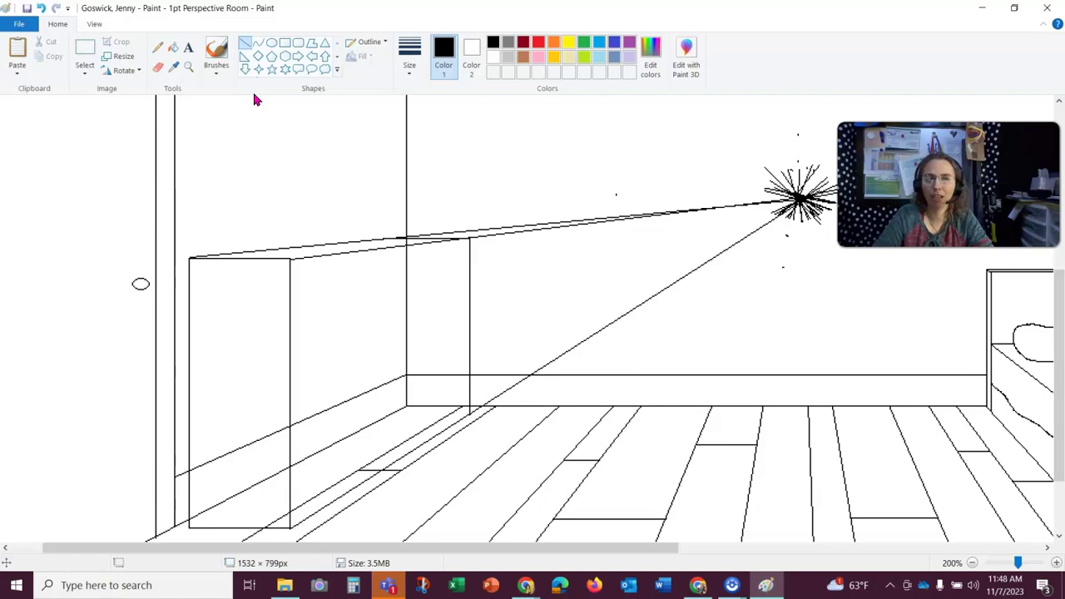
Step: Erase the two upper guide lines between the box's back edge and the vanishing point, including stray marks
left_click(188, 69)
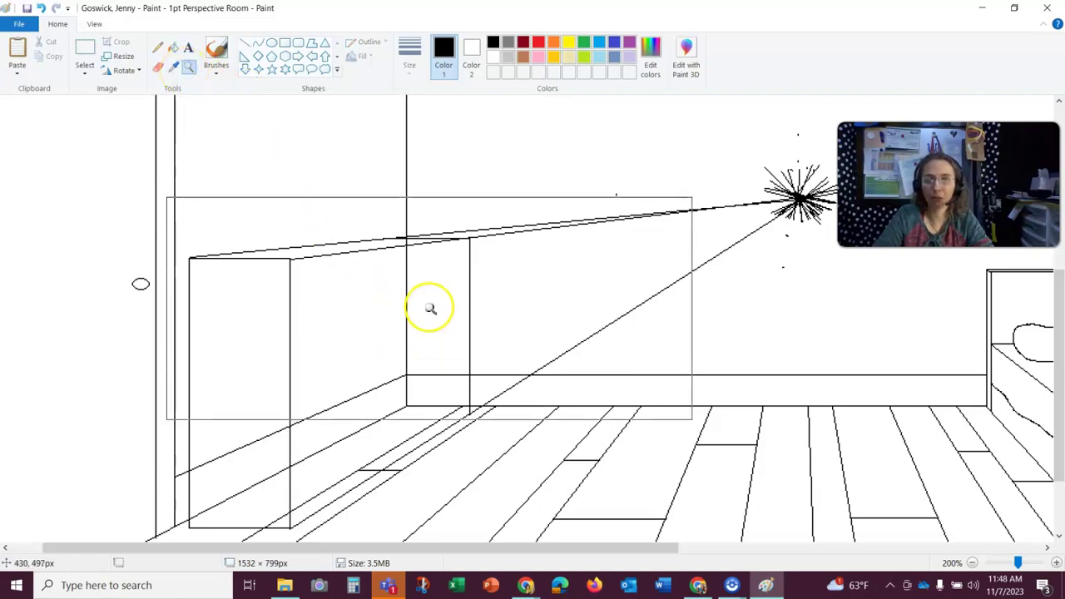
left_click(546, 292)
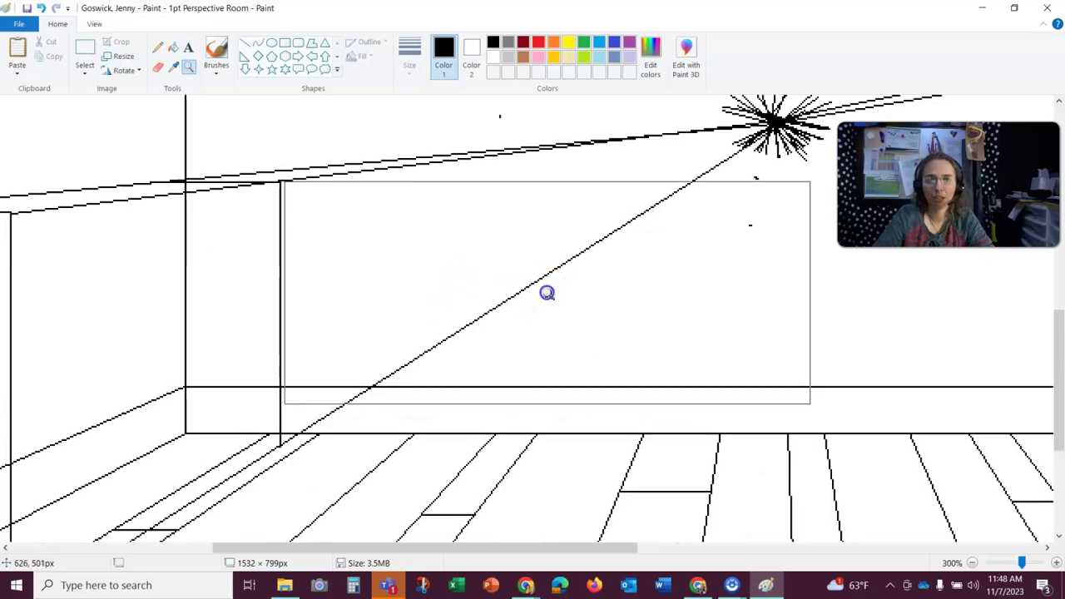
left_click(161, 68)
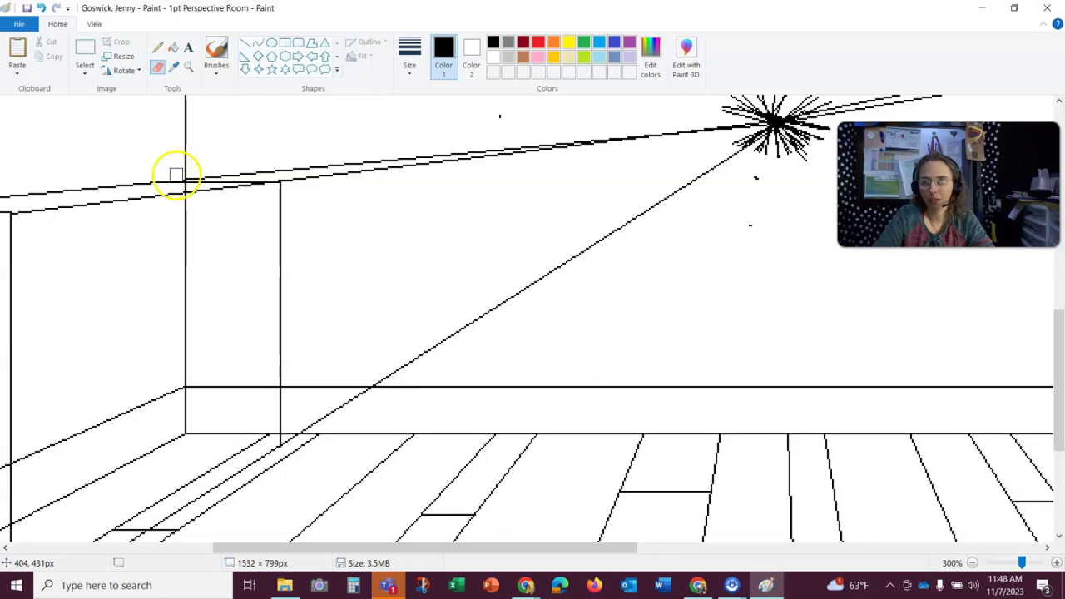
left_click(177, 174)
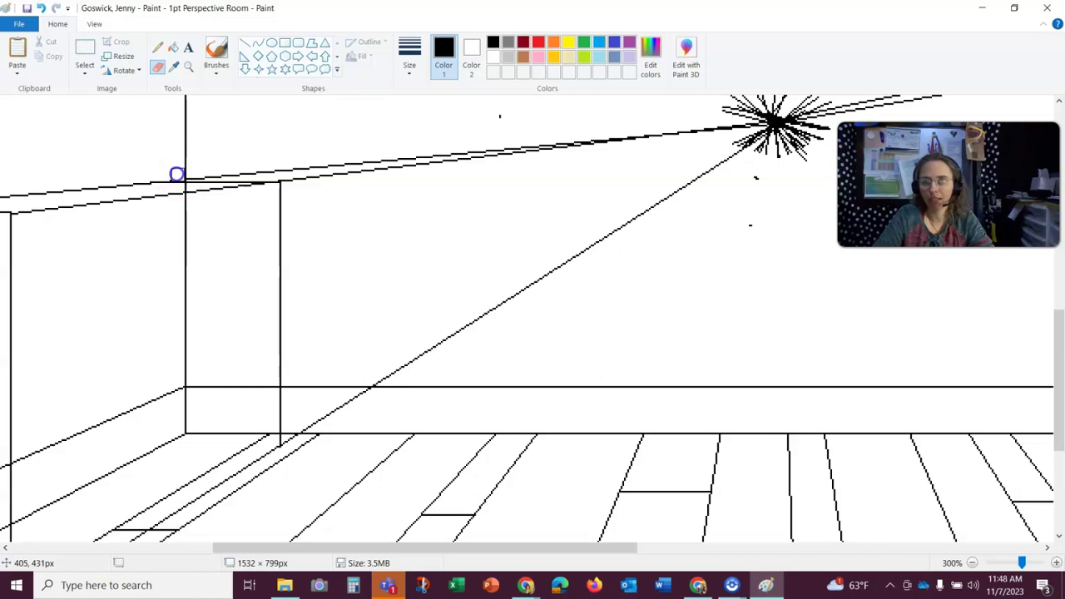
left_click_drag(170, 173, 239, 169)
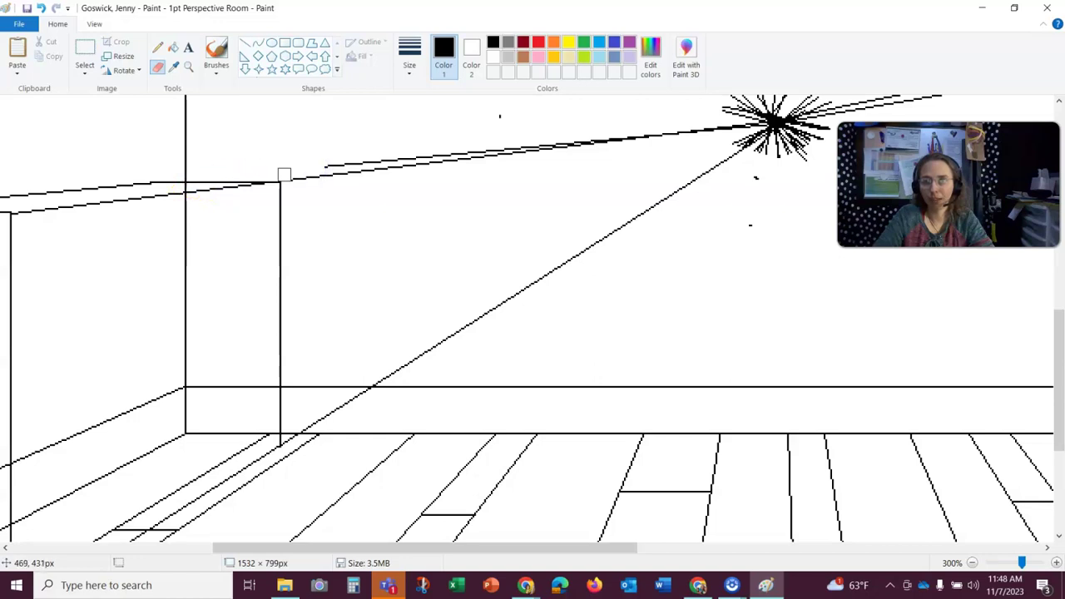
left_click_drag(324, 173, 622, 136)
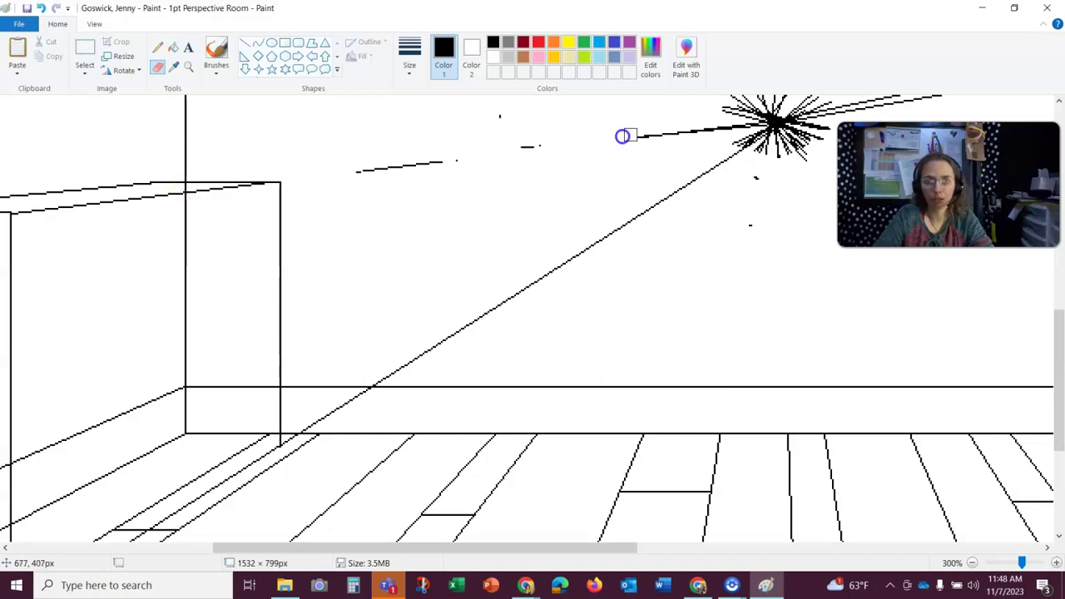
left_click_drag(524, 103, 509, 124)
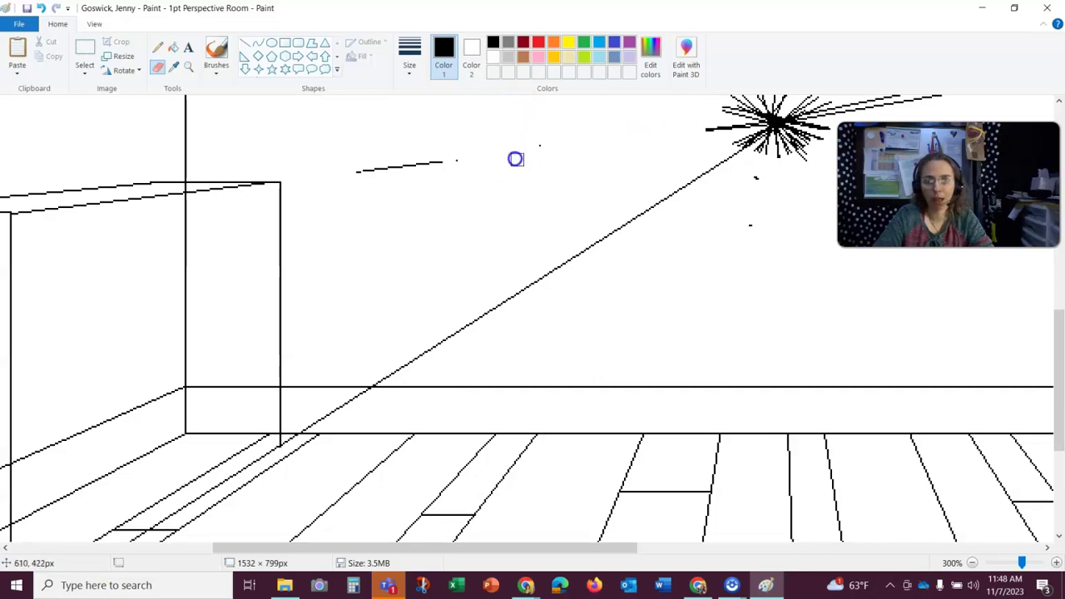
Step: Erase the lower guide line from the vanishing point to the bottom of the box's back edge
mouse_move(666, 143)
left_mouse_down()
mouse_move(720, 167)
mouse_move(698, 174)
left_mouse_up()
left_click_drag(503, 301, 404, 376)
mouse_move(440, 344)
left_mouse_down()
mouse_move(661, 212)
mouse_move(565, 256)
left_mouse_up()
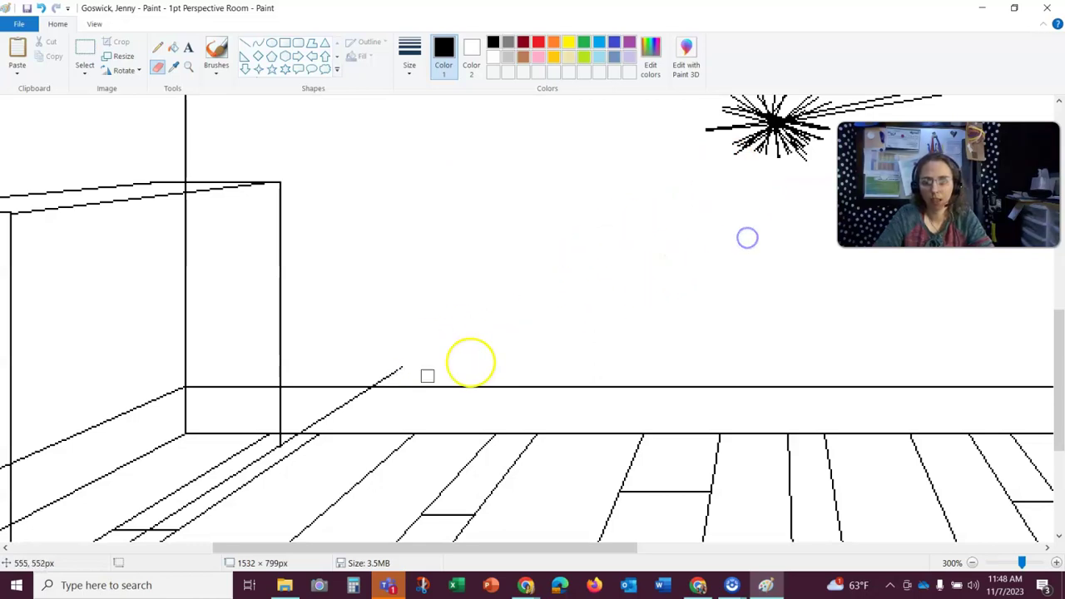
mouse_move(307, 424)
left_mouse_down()
mouse_move(297, 428)
mouse_move(337, 400)
left_mouse_up()
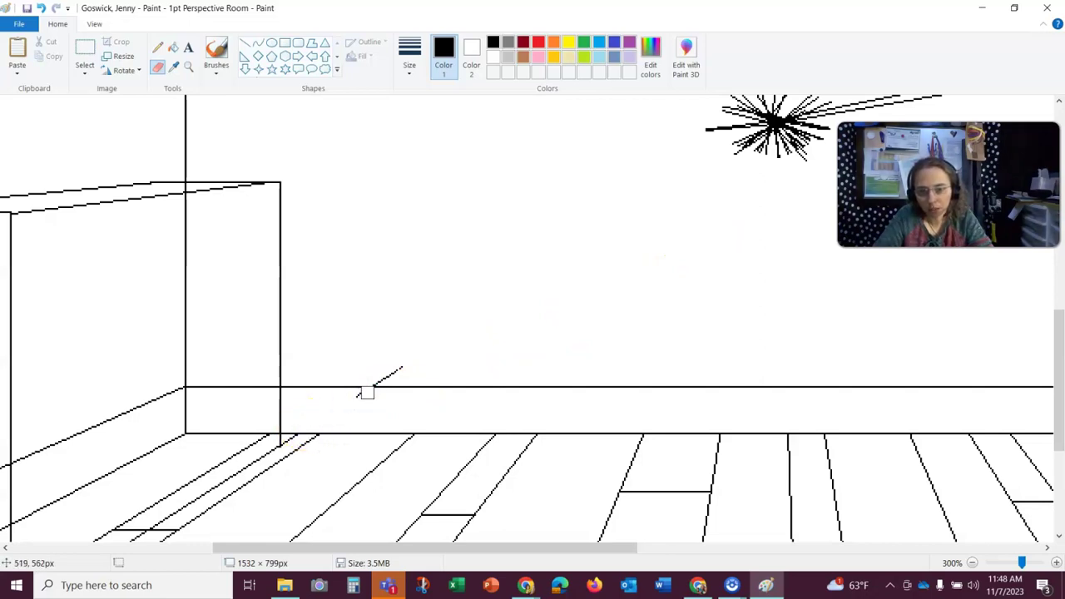
left_click_drag(375, 381, 430, 350)
Step: Examine where the wall corner, baseboard and floor lines cross the box's front and side
left_click_drag(367, 547, 309, 551)
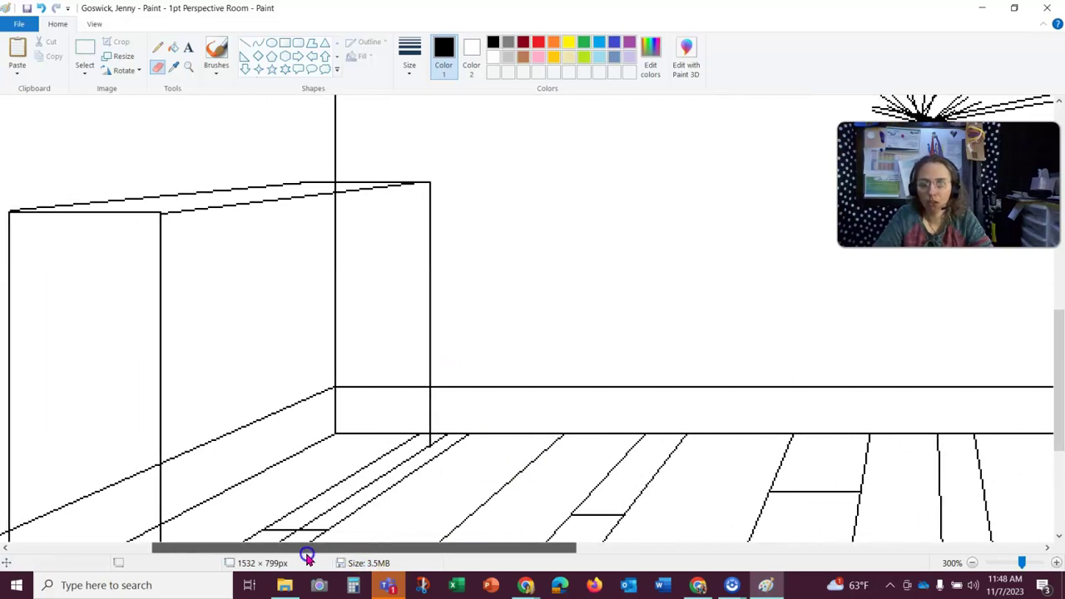
scroll(418, 467, "down", 3)
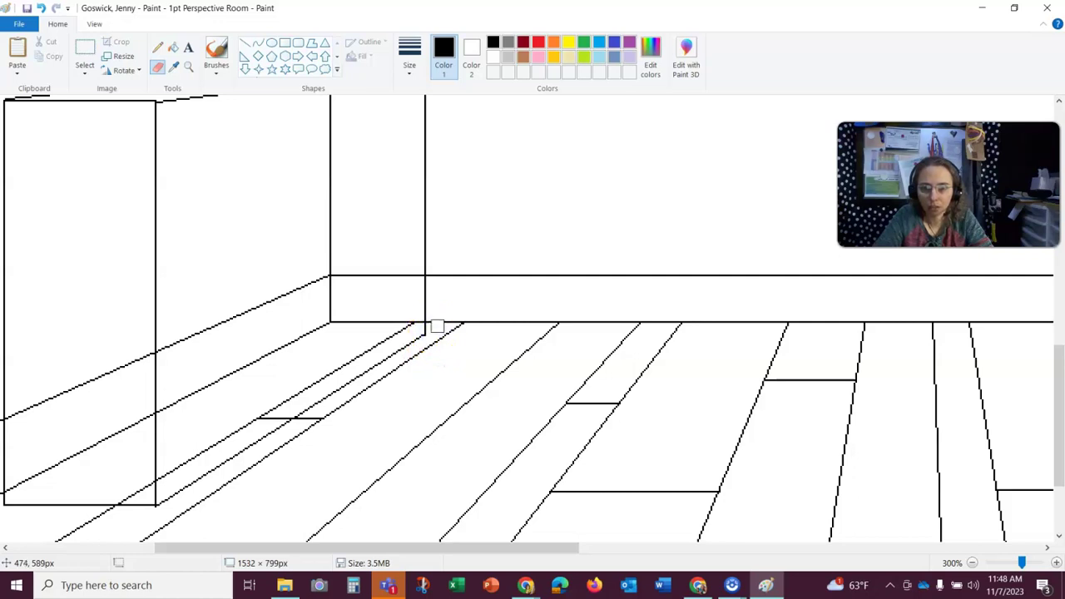
left_click(387, 373)
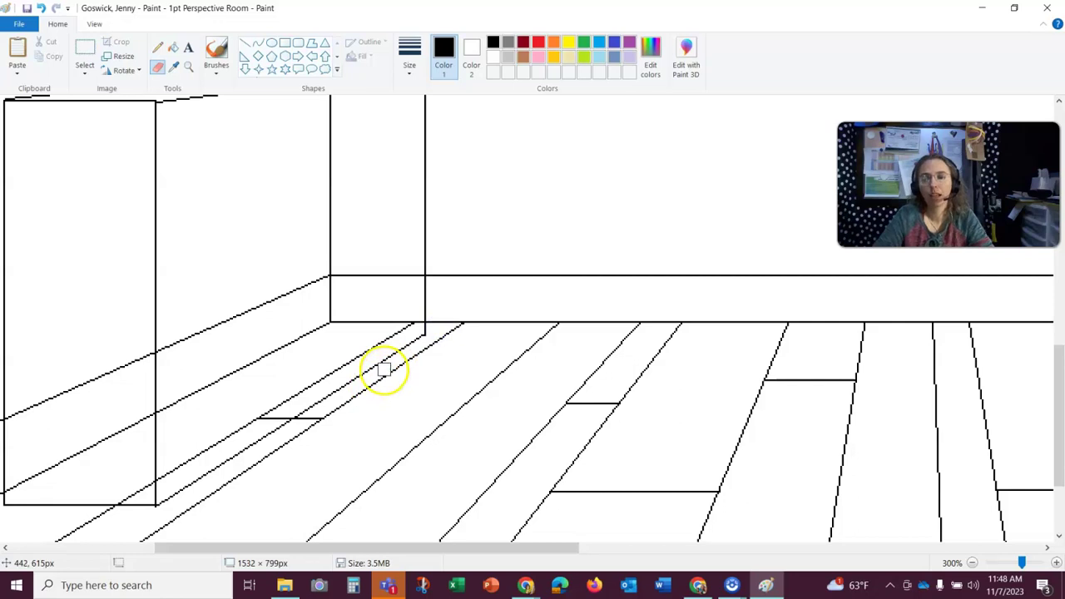
left_click_drag(424, 551, 367, 547)
left_click(399, 473)
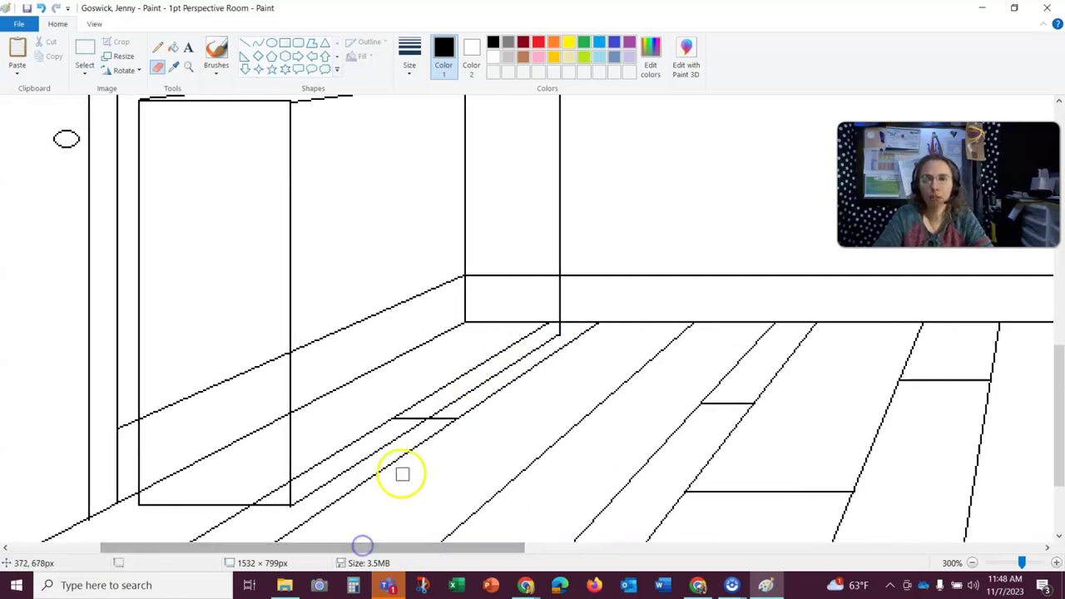
scroll(402, 473, "up", 3)
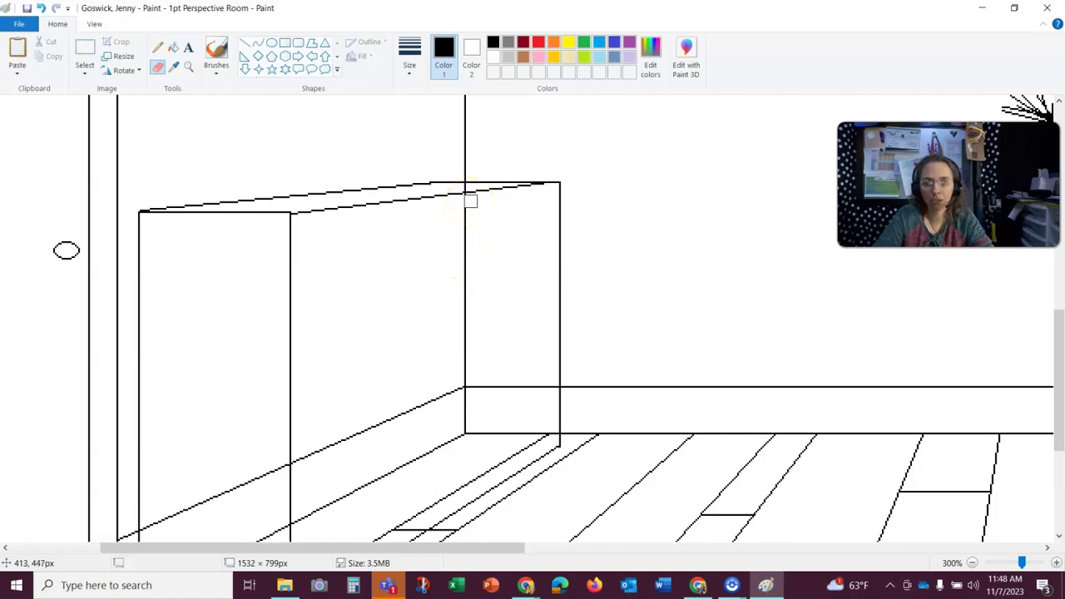
Step: Erase the wall corner, baseboard and floor plank lines that run across the box's receding side
mouse_move(471, 199)
left_mouse_down()
mouse_move(464, 434)
mouse_move(486, 379)
mouse_move(460, 396)
mouse_move(486, 388)
left_mouse_up()
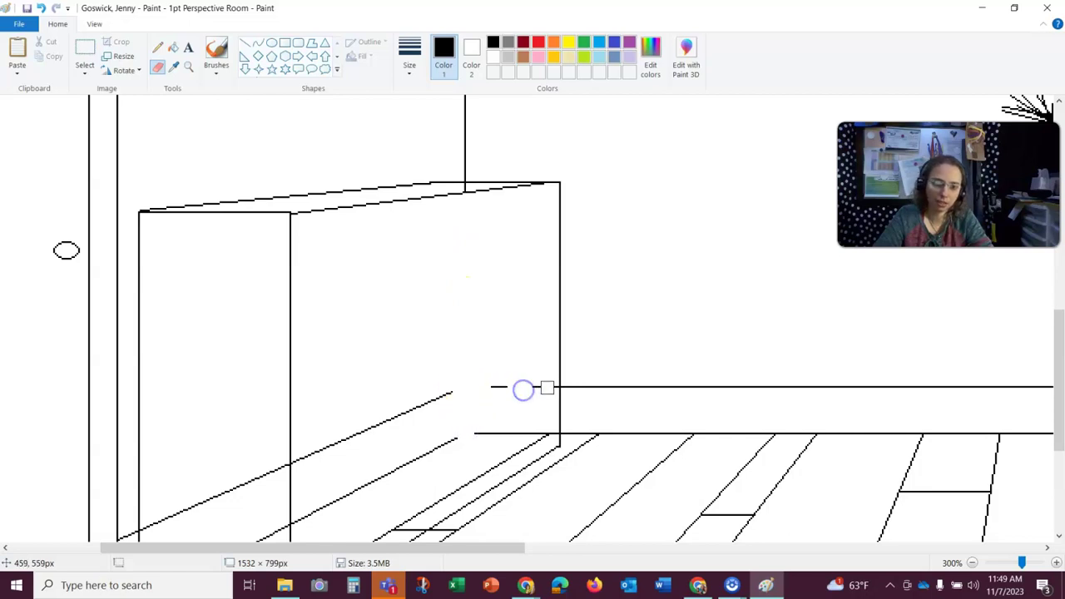
mouse_move(552, 385)
left_mouse_down()
mouse_move(476, 385)
mouse_move(483, 428)
mouse_move(474, 427)
mouse_move(551, 436)
mouse_move(513, 447)
left_mouse_up()
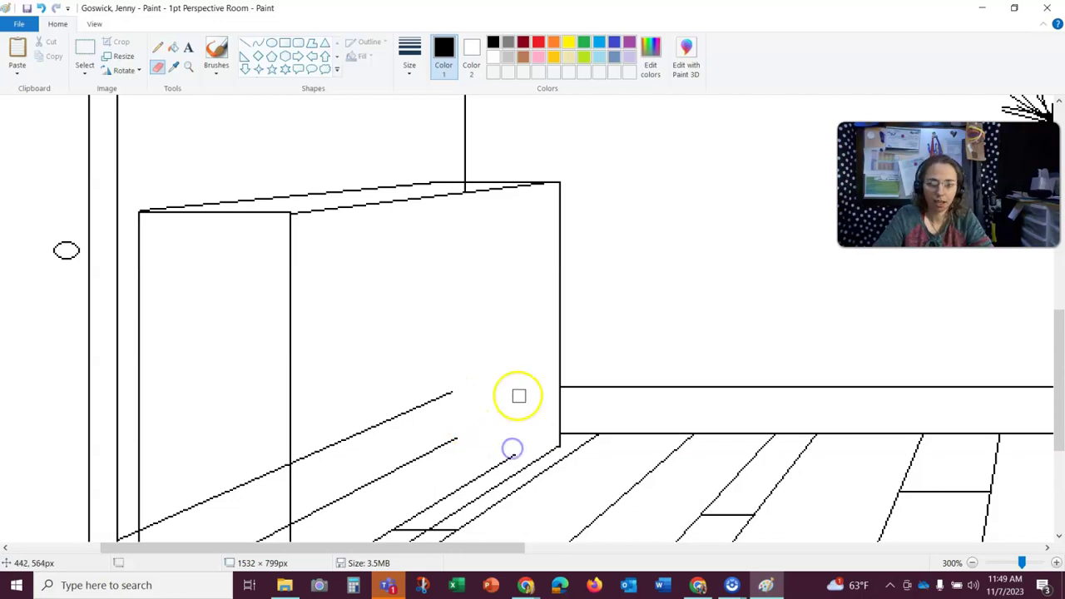
scroll(516, 391, "down", 3)
left_click_drag(512, 332, 411, 411)
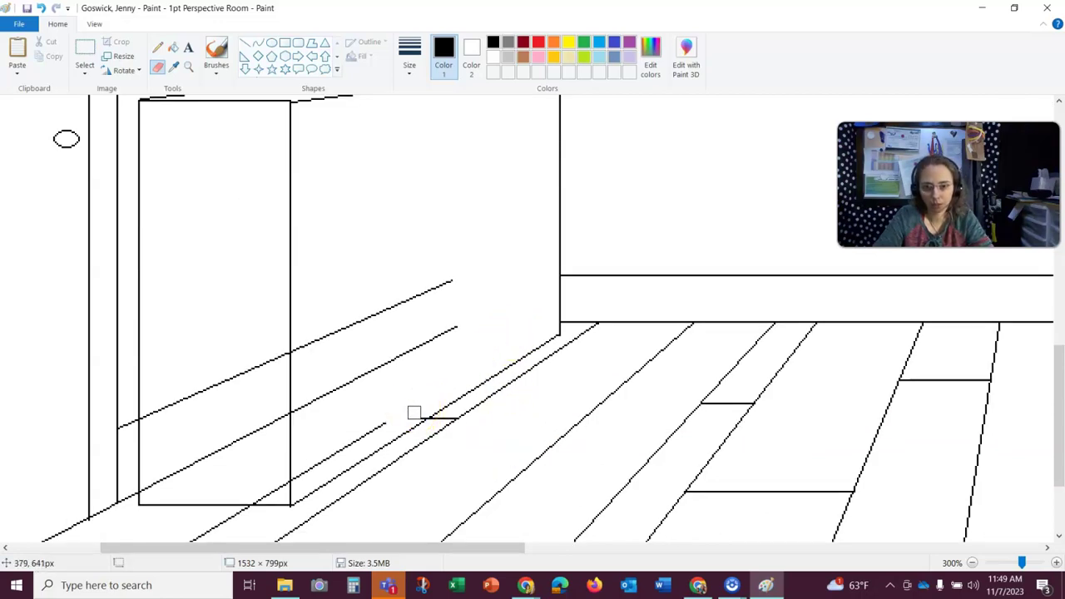
mouse_move(417, 412)
left_mouse_down()
mouse_move(295, 475)
mouse_move(321, 451)
mouse_move(324, 405)
mouse_move(297, 408)
mouse_move(457, 316)
mouse_move(428, 291)
mouse_move(297, 354)
left_mouse_up()
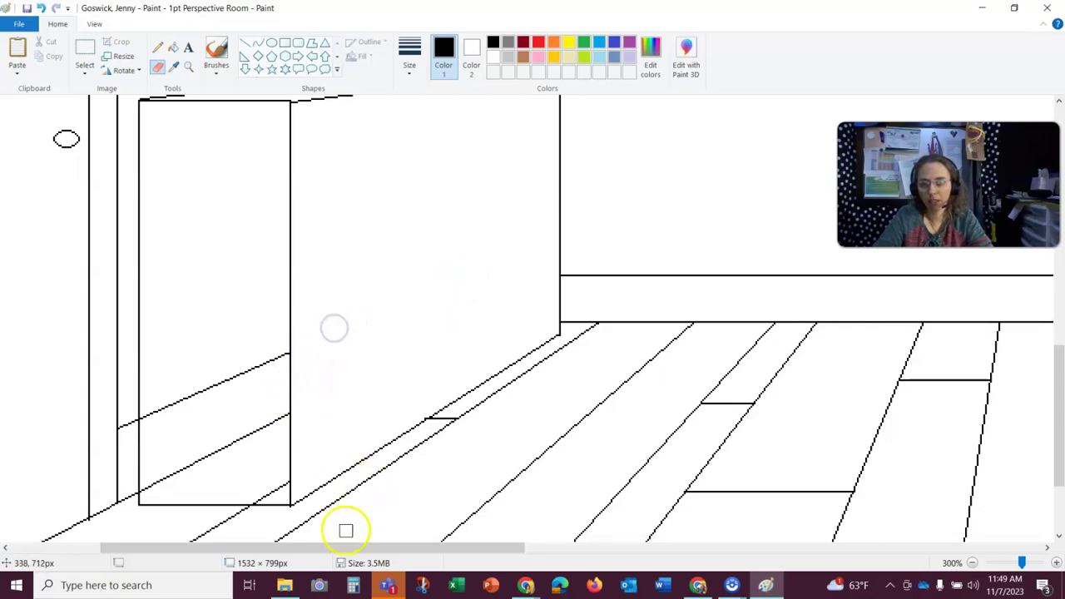
Step: Erase the baseboard and floor lines that cross the box's front face, keeping its outline
left_click_drag(336, 548, 299, 549)
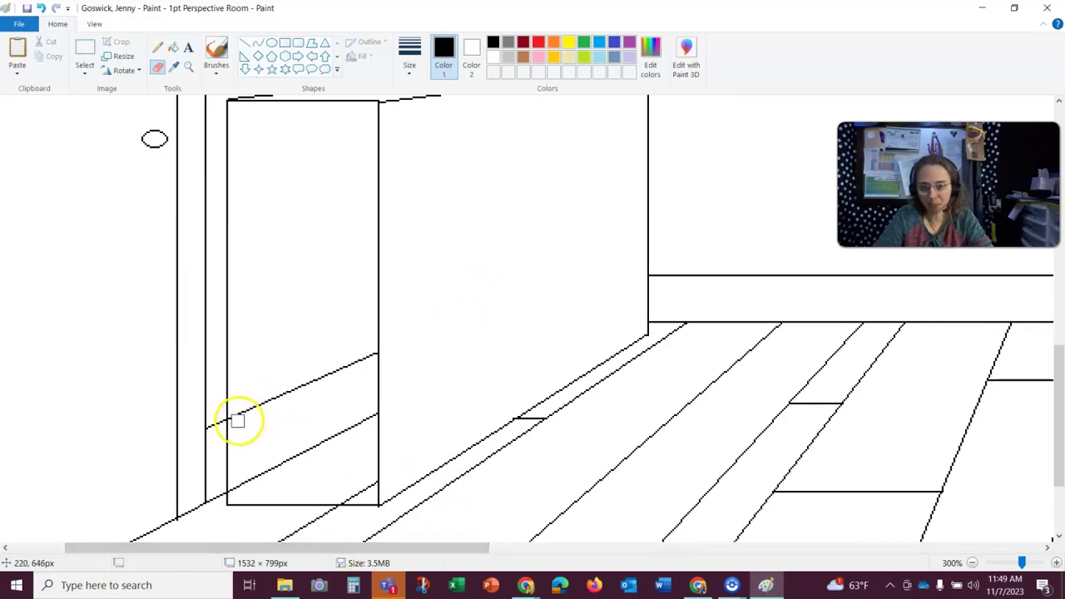
left_click_drag(234, 421, 354, 363)
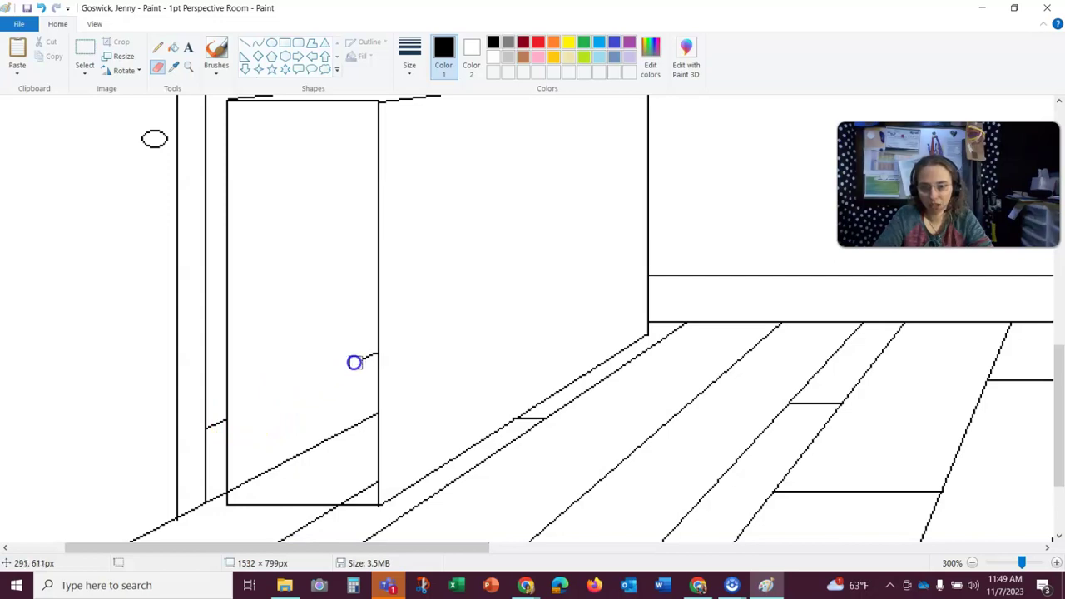
left_click_drag(368, 406, 302, 453)
left_click(231, 491)
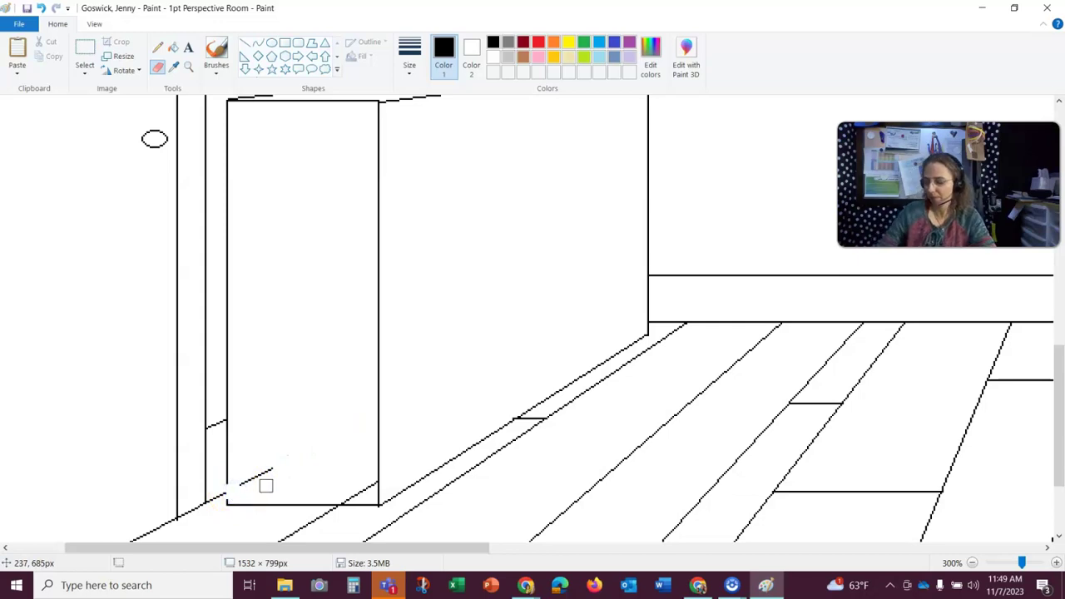
left_click(234, 492)
left_click_drag(233, 492, 274, 459)
mouse_move(343, 502)
left_mouse_down()
mouse_move(358, 490)
mouse_move(350, 494)
mouse_move(377, 512)
left_mouse_up()
Step: Erase the piece of wall corner line crossing the box's top surface, using the smallest eraser size
scroll(466, 431, "up", 3)
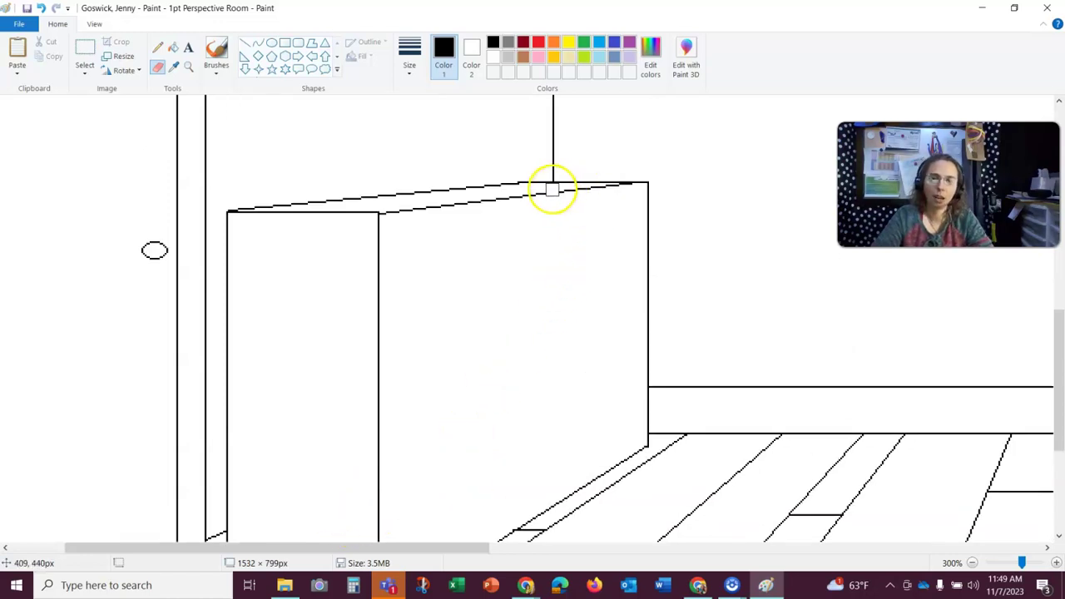
left_click(409, 58)
left_click(419, 91)
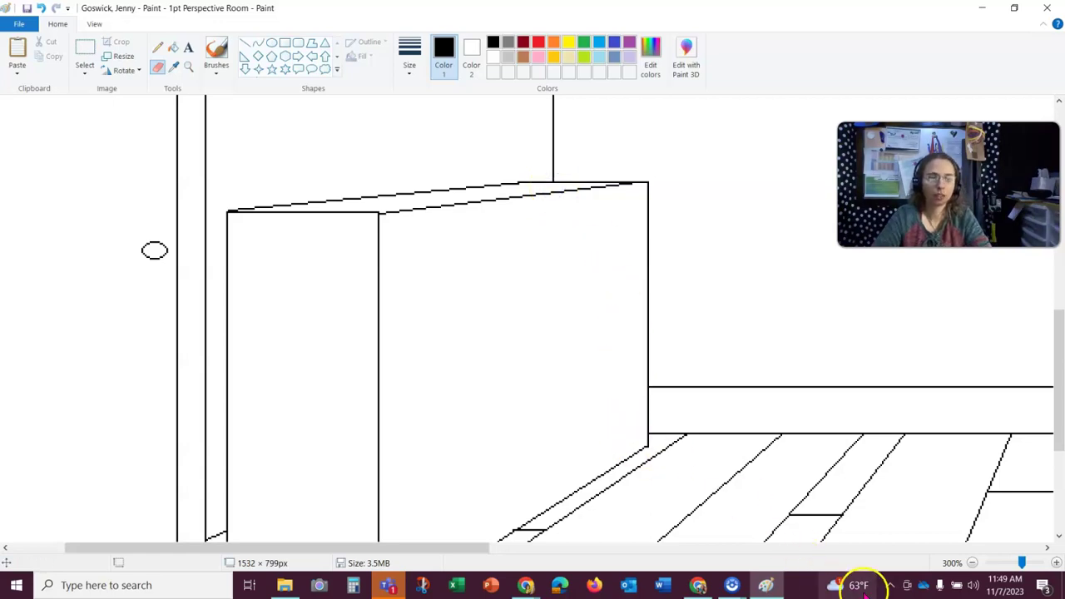
left_click(971, 564)
left_click(971, 563)
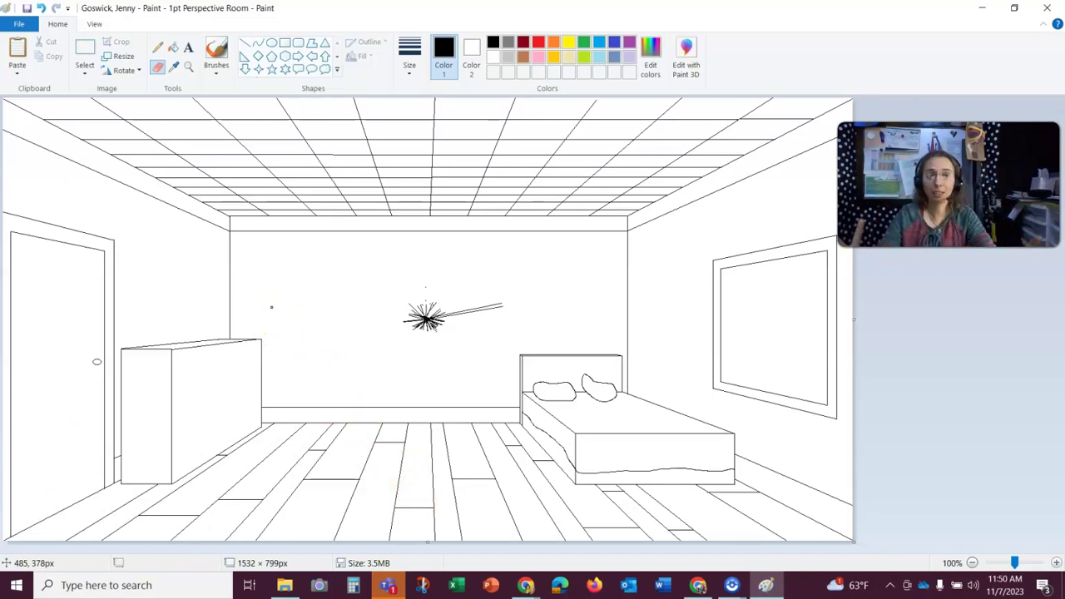
Step: Draw the uppermost drawer divider as a straight line about 458 × 101 px from the vanishing point to the box's nearest vertical edge
left_click(247, 49)
left_click(188, 67)
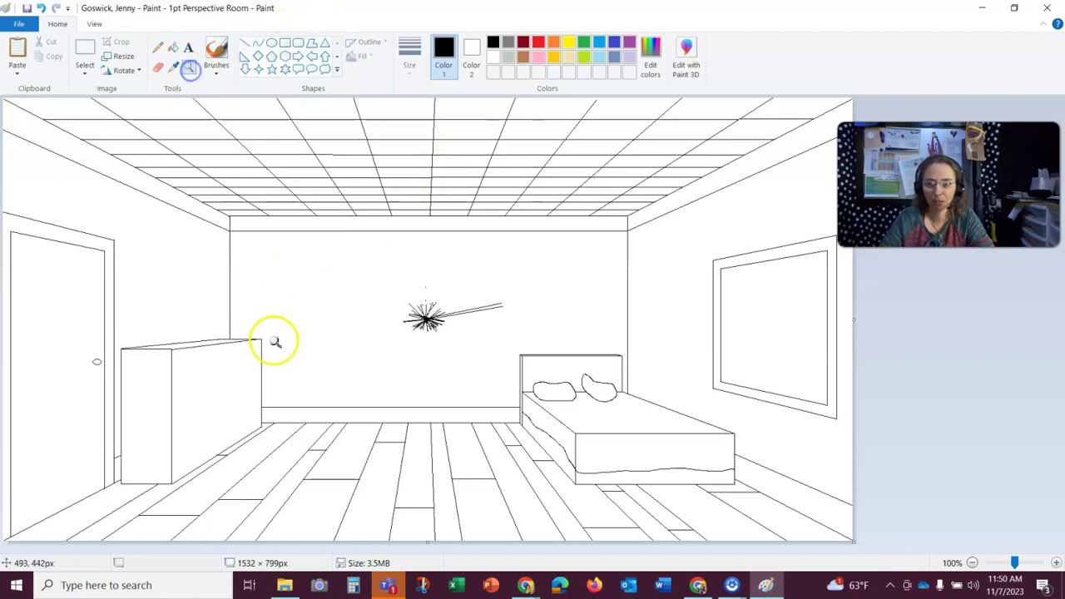
left_click(273, 345)
left_click_drag(1060, 307, 1059, 356)
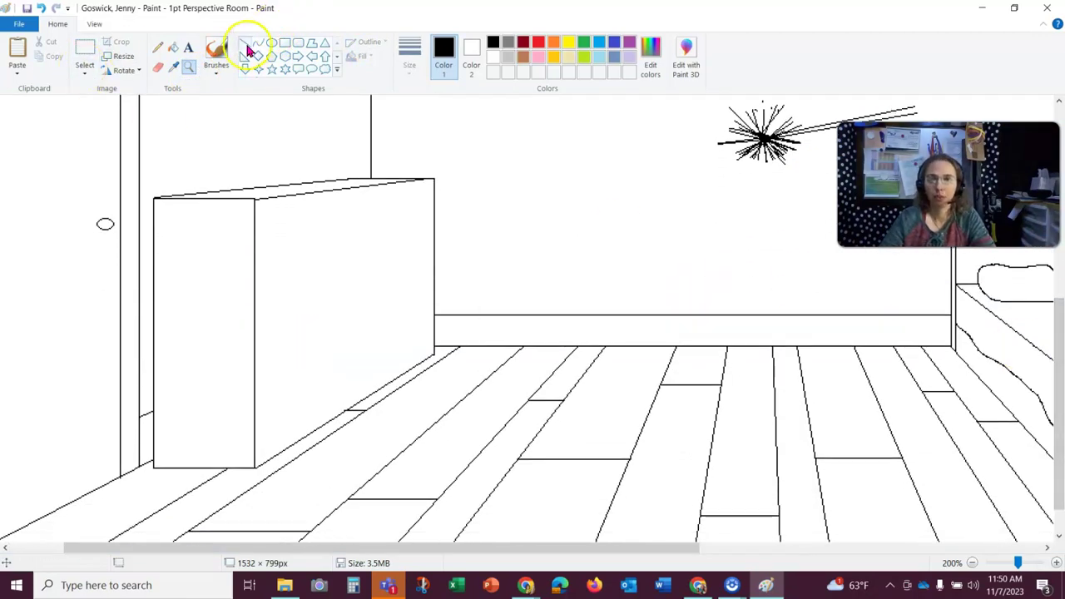
left_click(242, 48)
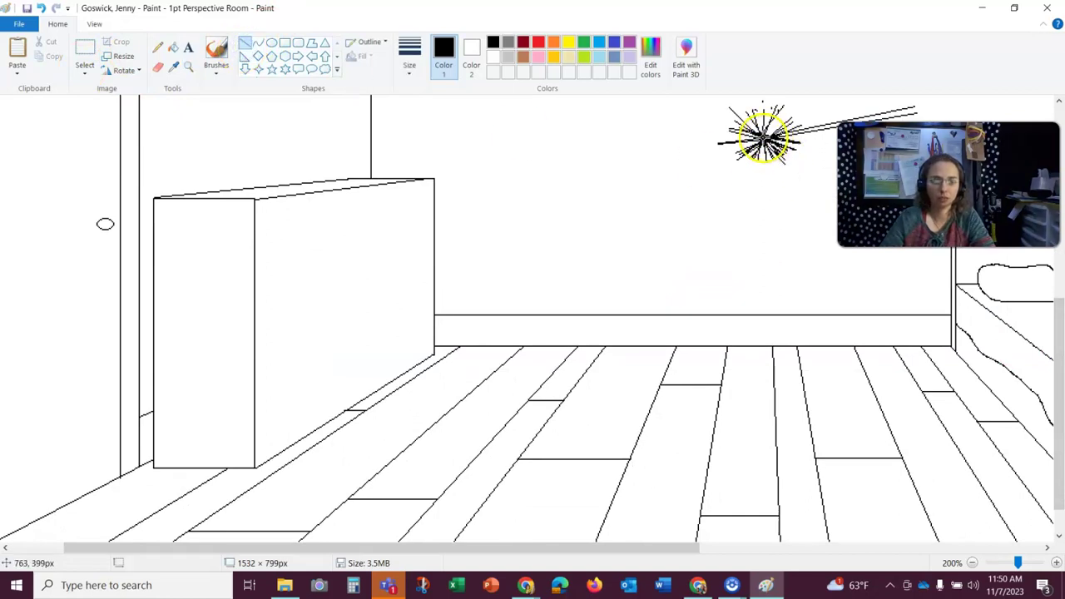
left_click_drag(762, 136, 257, 249)
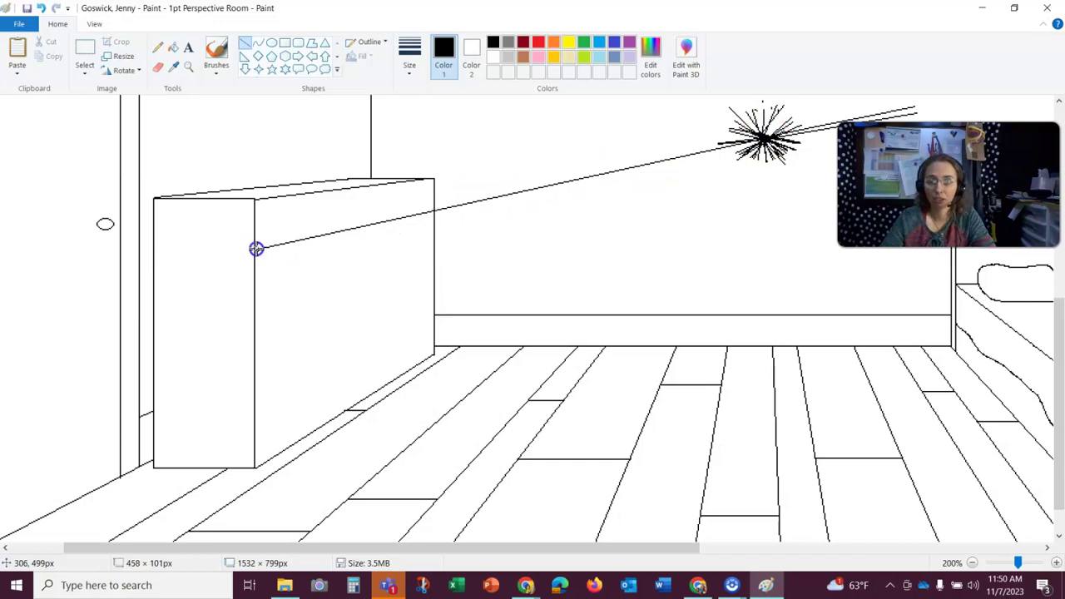
left_click(690, 219)
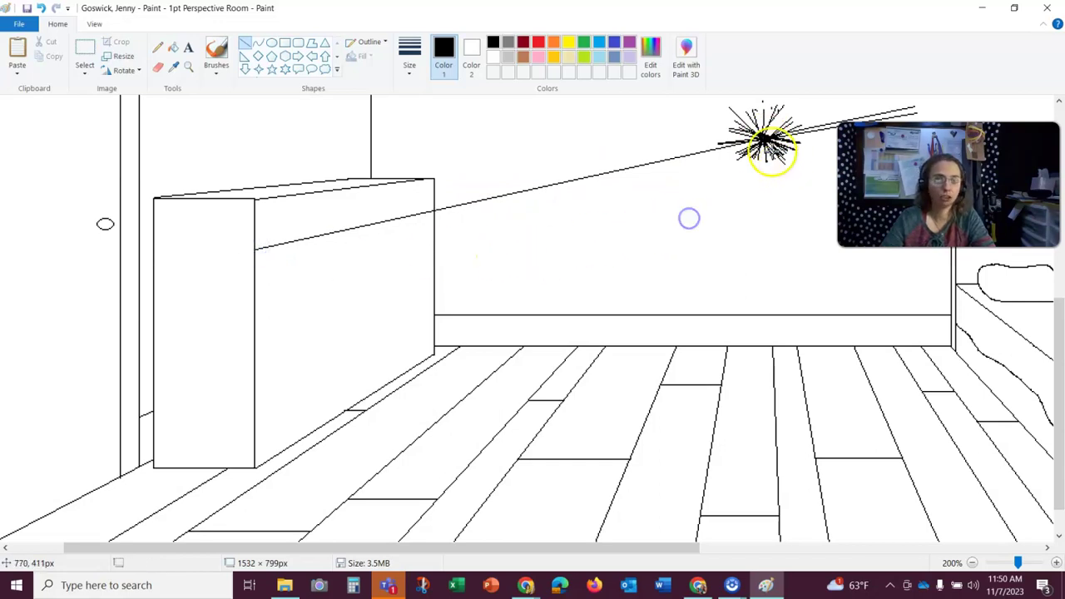
Step: Draw two more divider lines from the vanishing point to the box's near vertical edge, spaced below the first one
left_click_drag(762, 136, 254, 319)
left_click(594, 207)
left_click_drag(762, 136, 257, 385)
left_click(540, 281)
left_click(41, 8)
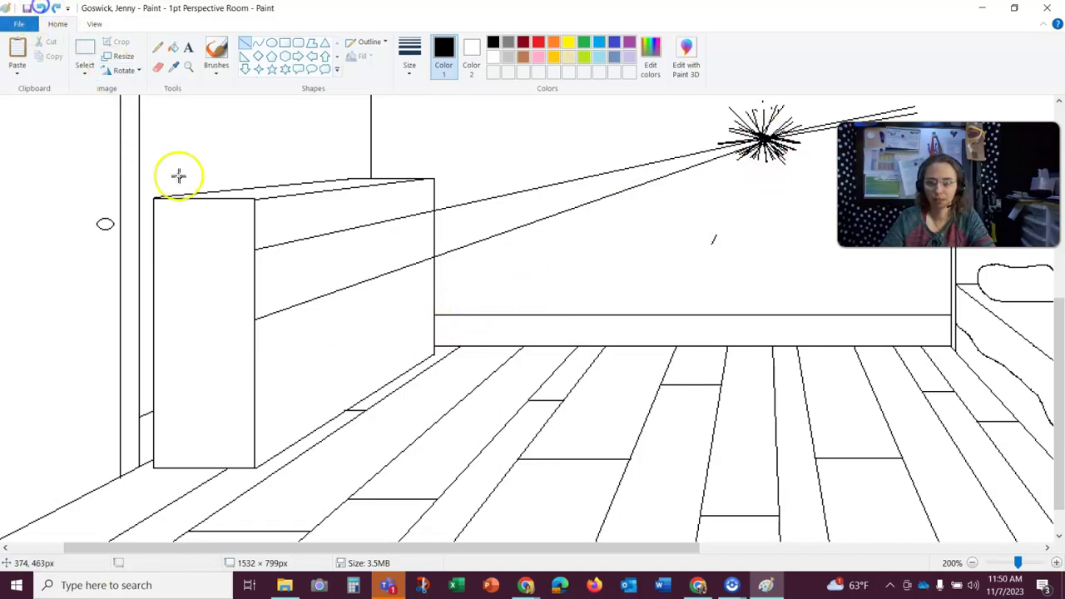
left_click_drag(763, 137, 255, 397)
left_click(620, 245)
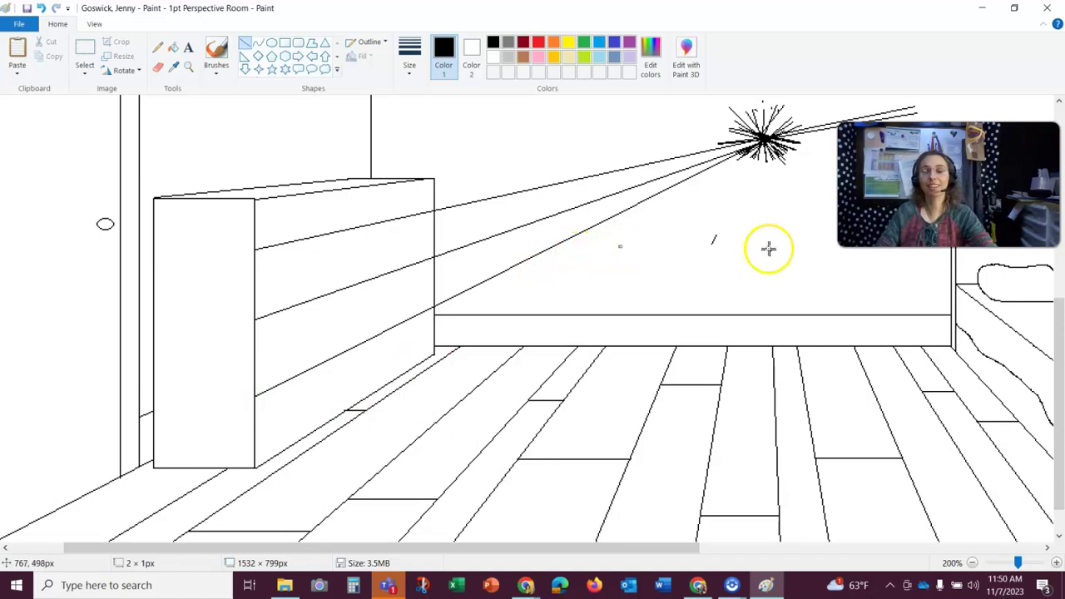
Step: Erase the three divider lines between the box's back edge and the vanishing point with the largest eraser size, including stray marks
left_click(158, 67)
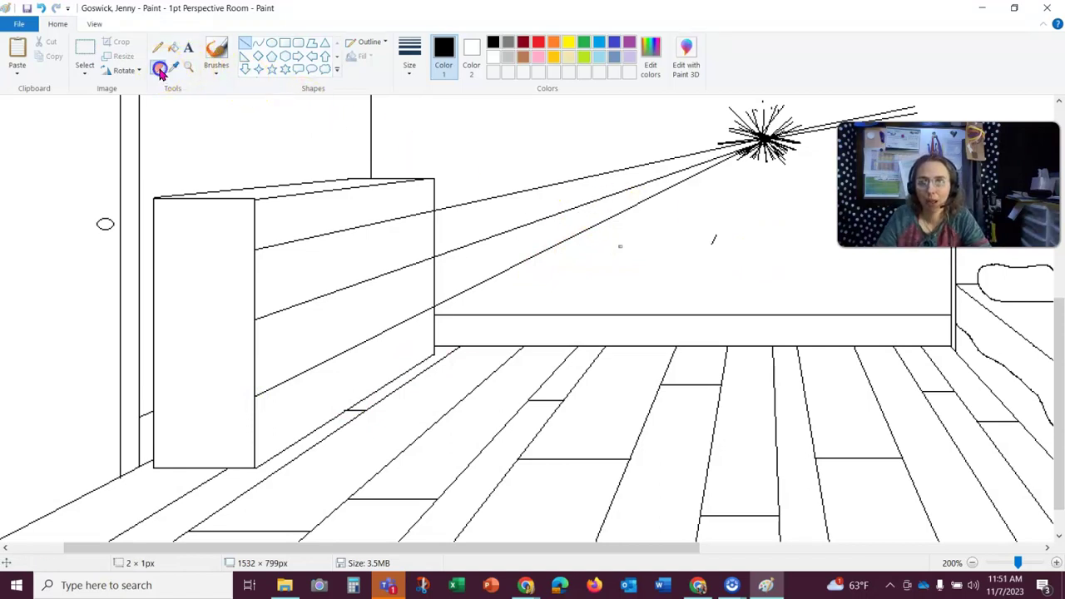
left_click(409, 58)
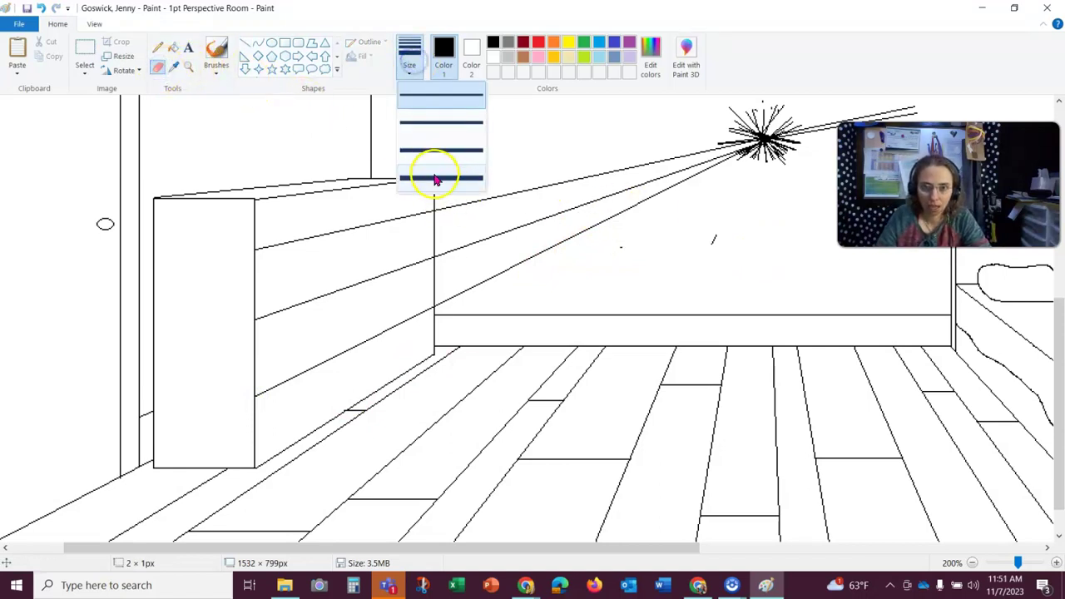
left_click(432, 174)
left_click_drag(439, 208, 725, 139)
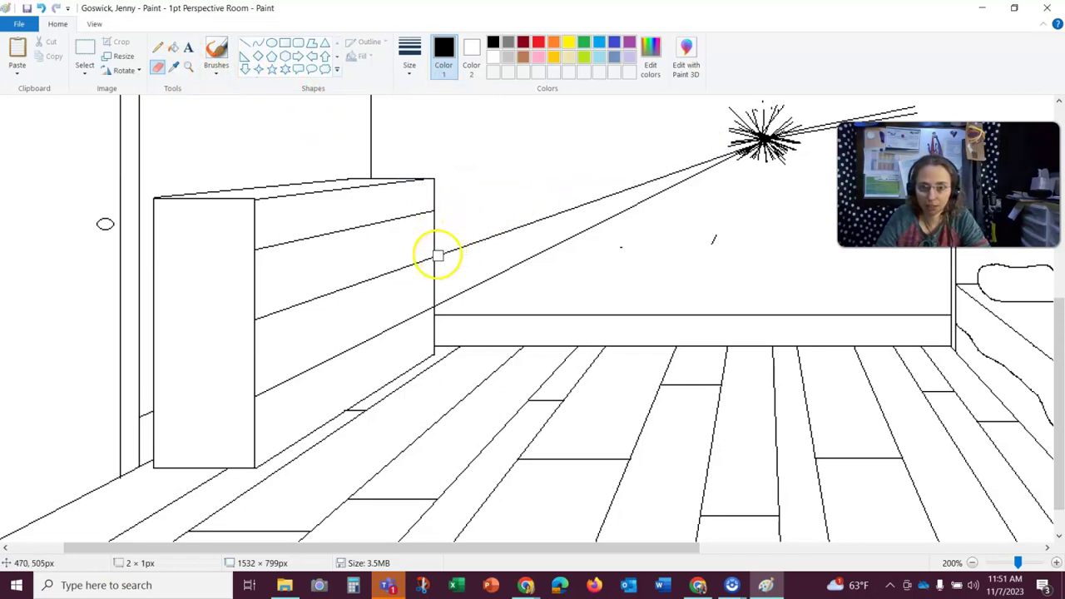
mouse_move(440, 255)
left_mouse_down()
mouse_move(586, 217)
mouse_move(722, 160)
mouse_move(694, 252)
mouse_move(720, 233)
left_mouse_up()
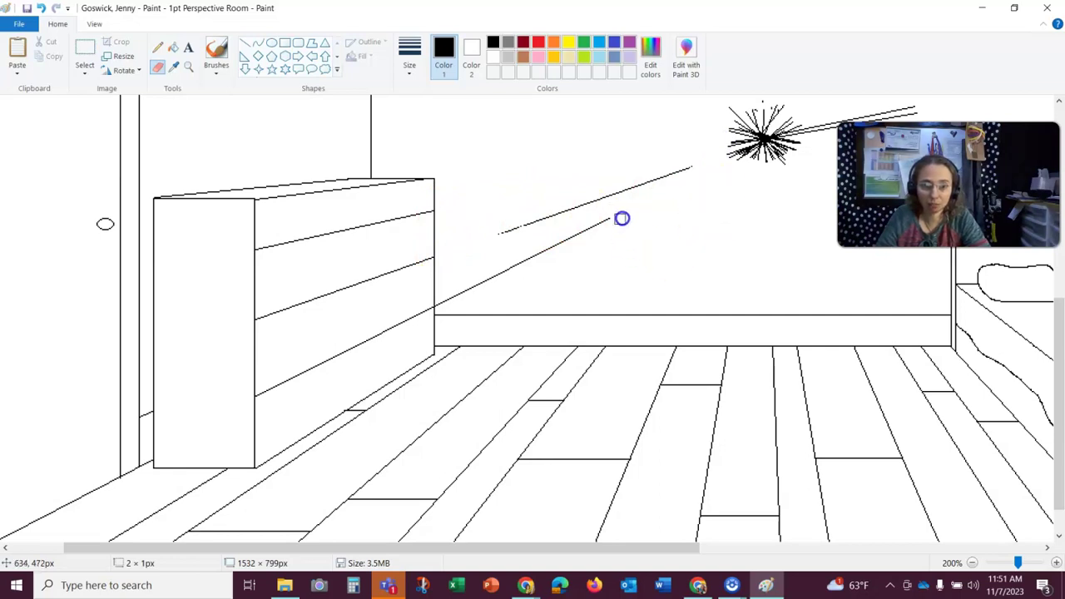
mouse_move(473, 284)
left_mouse_down()
mouse_move(439, 302)
mouse_move(467, 287)
left_mouse_up()
left_click_drag(507, 237, 695, 163)
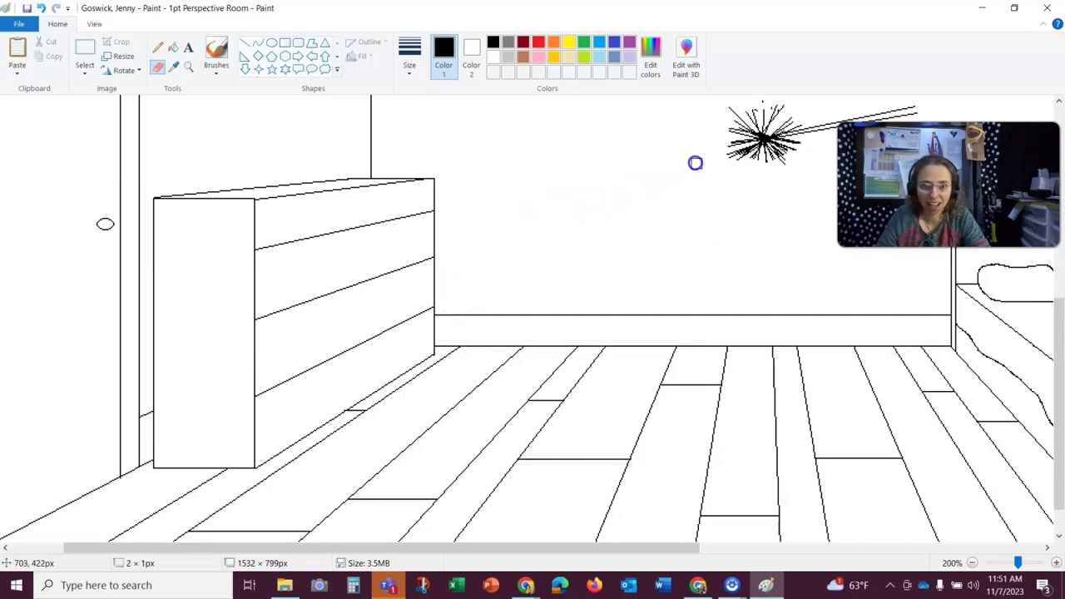
Step: Draw a vertical divider about 90 px tall through the middle of the two upper drawer rows
left_click(245, 43)
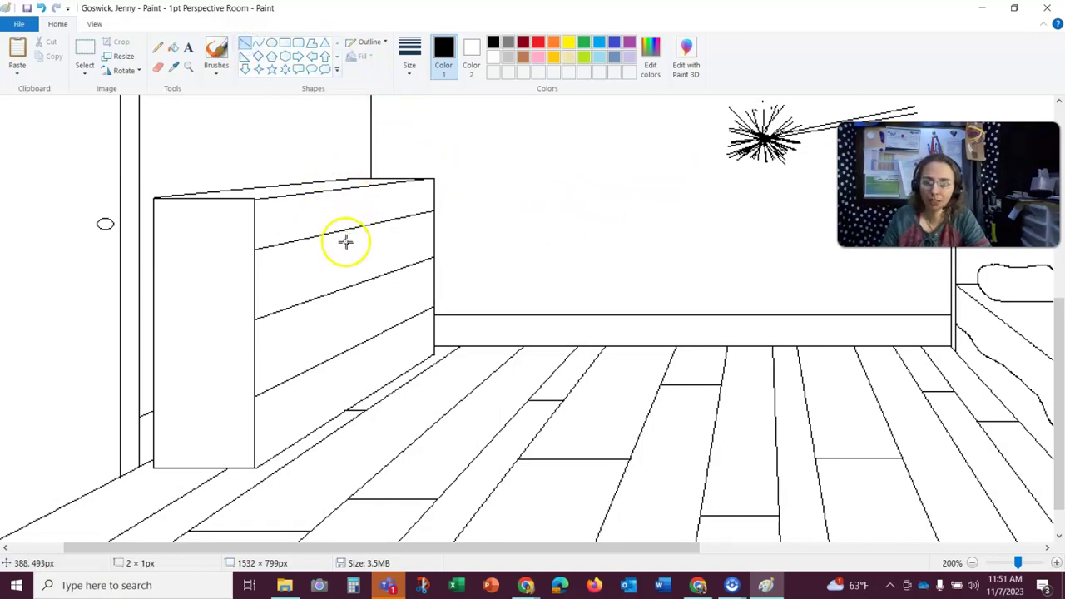
left_click_drag(346, 191, 352, 245)
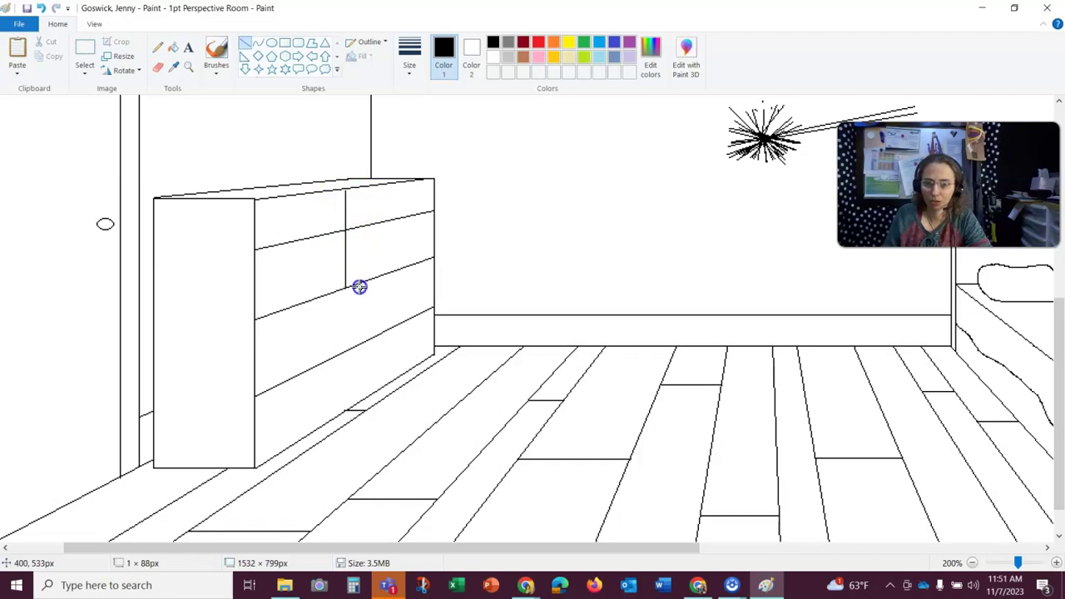
left_click_drag(360, 287, 358, 285)
left_click(41, 7)
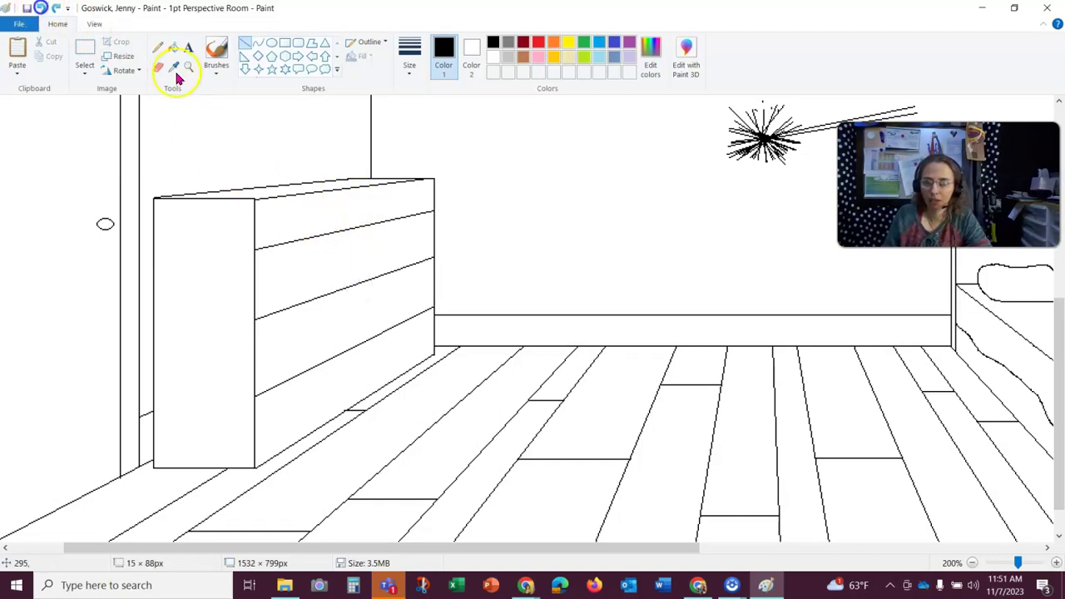
left_click_drag(351, 190, 357, 286)
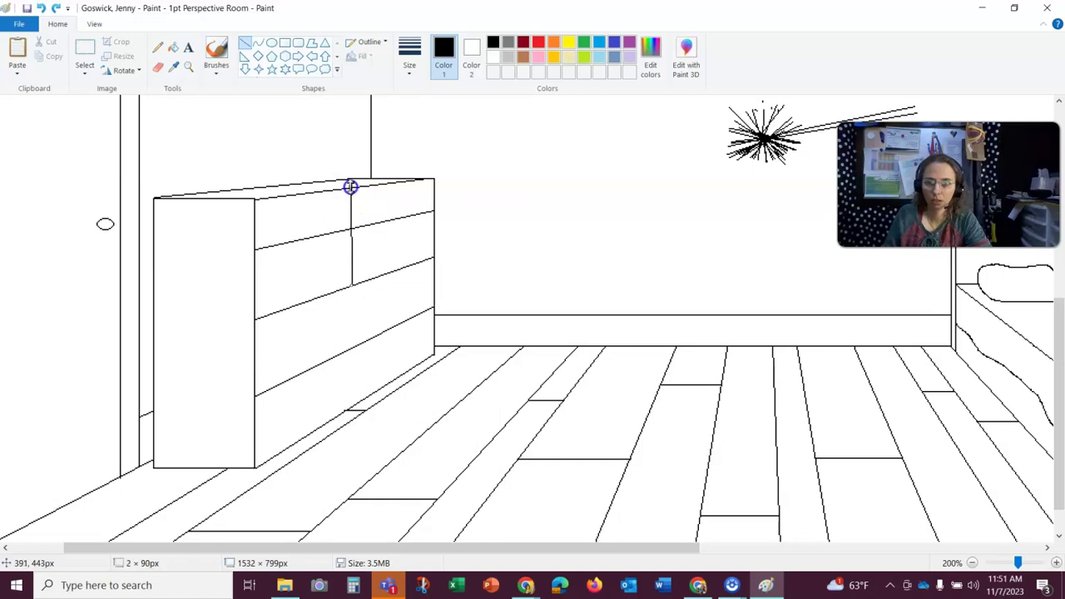
left_click(494, 192)
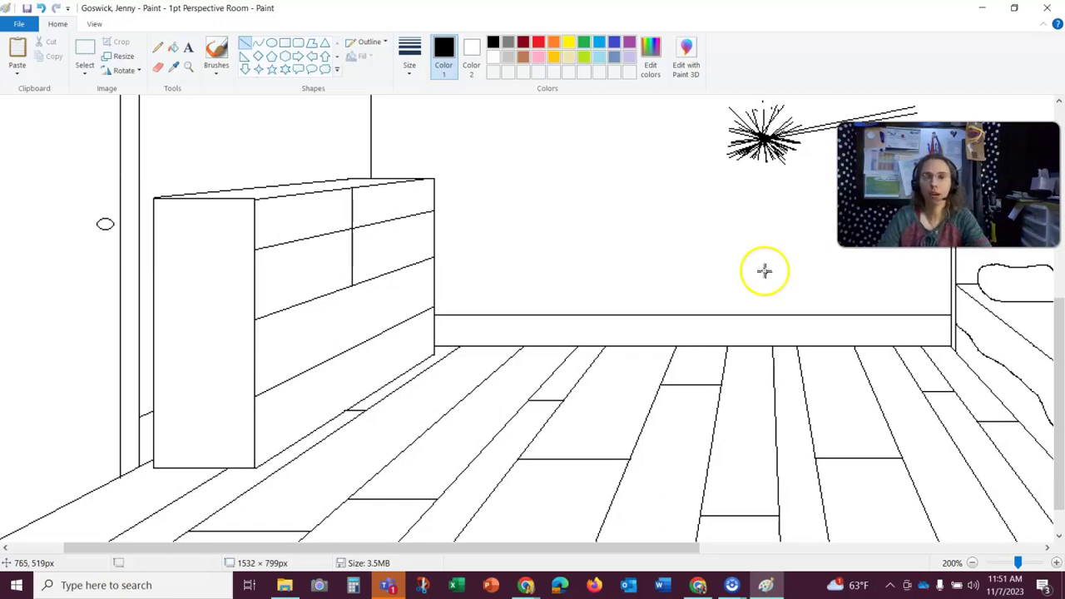
Step: Draw vertical inset lines across the two lower drawer rows, about 116 px tall near the front edge and 76 px near the back edge
mouse_move(737, 154)
left_mouse_down()
mouse_move(765, 130)
mouse_move(753, 146)
left_mouse_up()
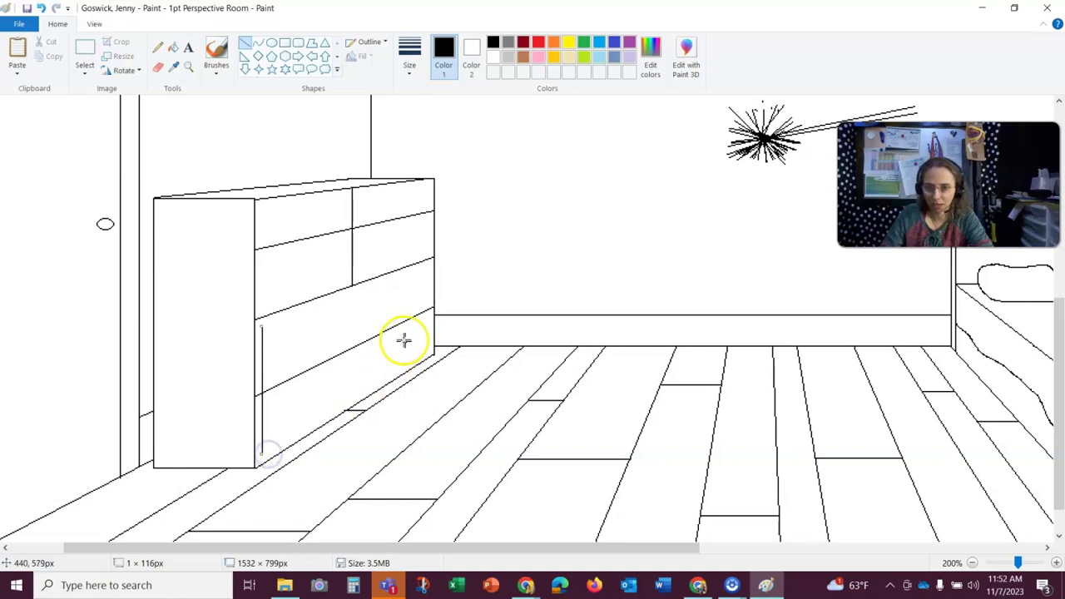
left_click_drag(428, 266, 434, 340)
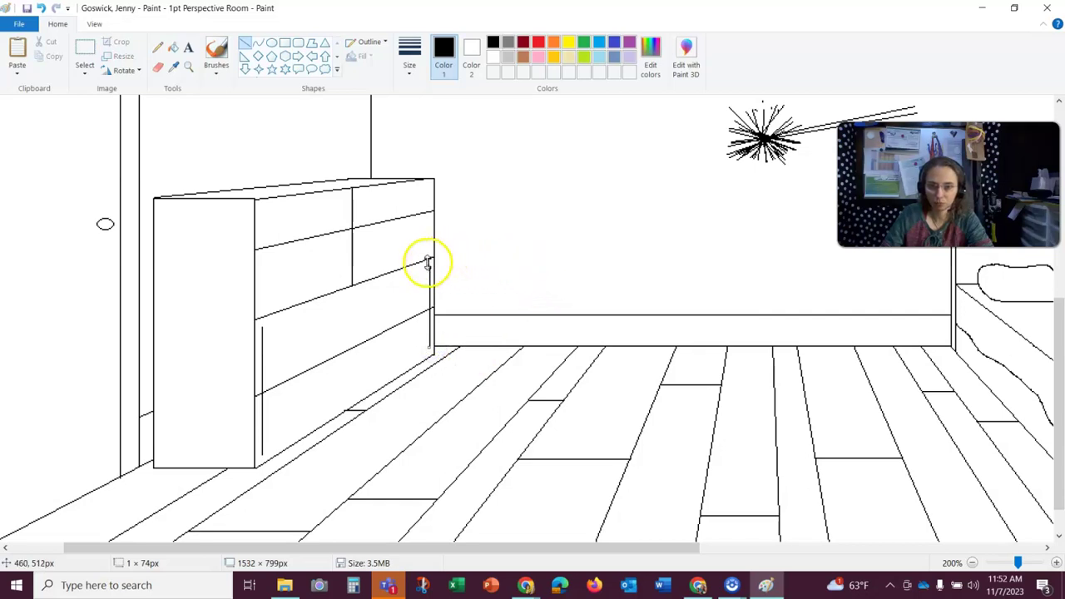
key("ctrl+z")
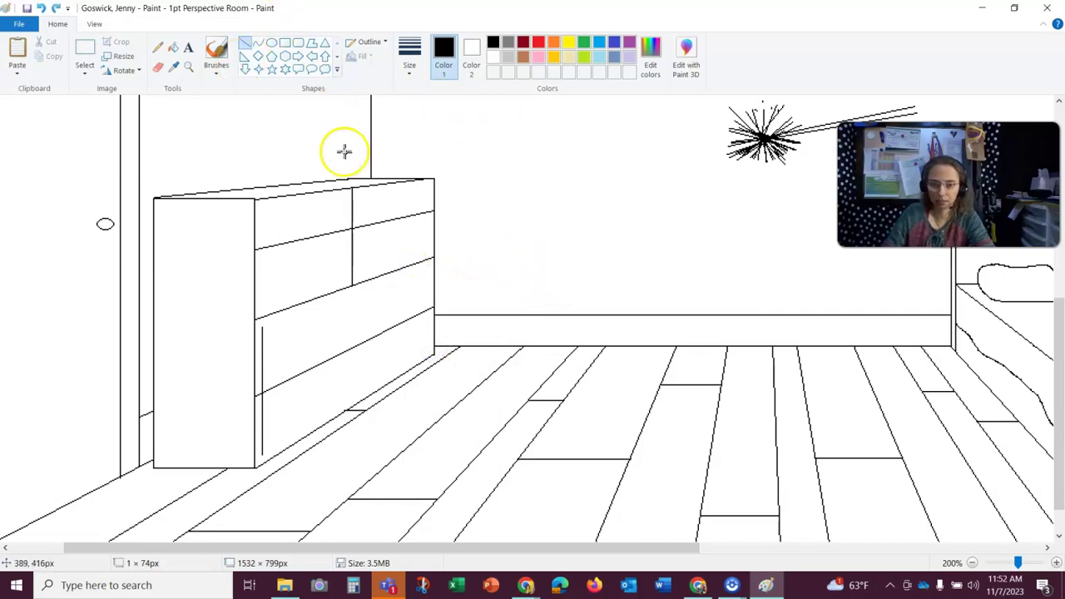
left_click_drag(427, 265, 428, 267)
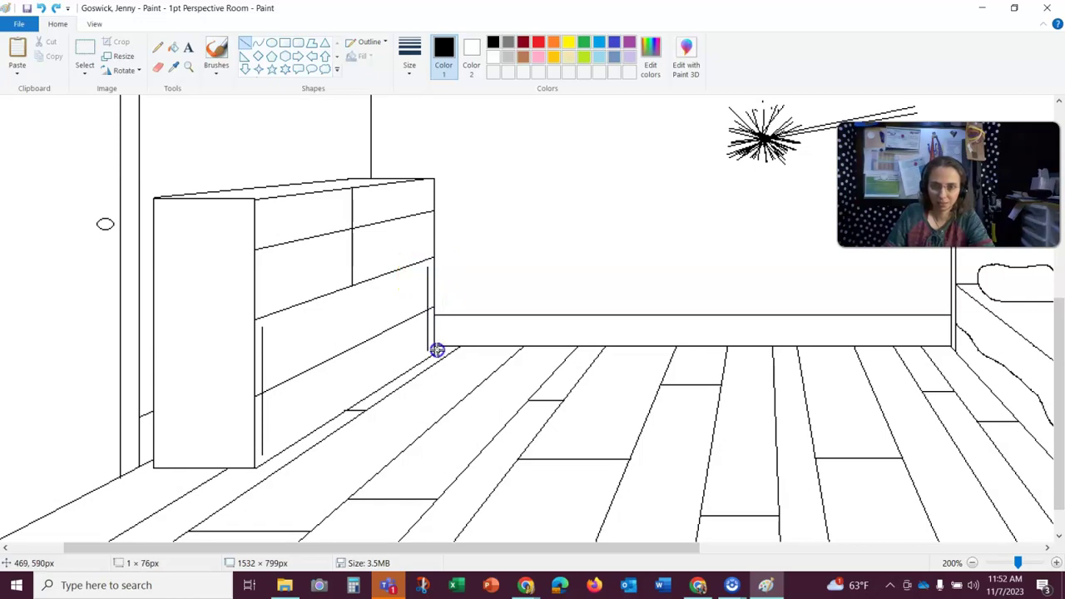
left_click_drag(439, 350, 439, 350)
left_click(627, 212)
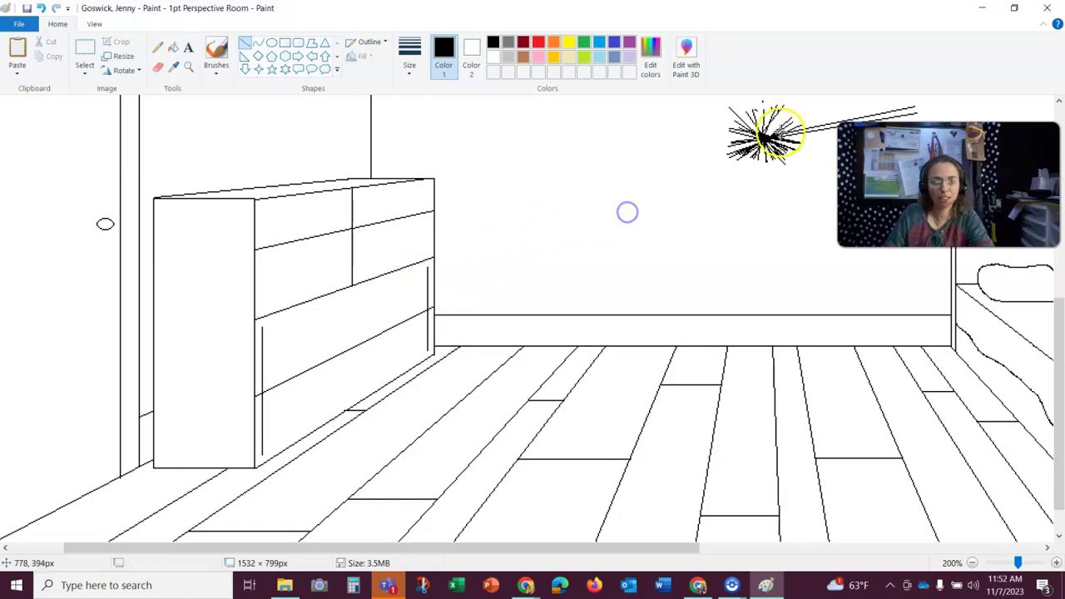
Step: Draw guide lines from the vanishing point to the near inset line's upper end, its lower end and just above the lowest divider
left_click_drag(761, 136, 259, 382)
left_click(691, 233)
left_click_drag(756, 136, 262, 326)
left_click_drag(755, 137, 262, 453)
Step: Draw two shorter guide lines from the vanishing point, ending about midway along each of the two lower drawer rows
left_click_drag(756, 143, 345, 364)
left_click(697, 231)
left_click_drag(755, 145, 340, 311)
left_click(689, 234)
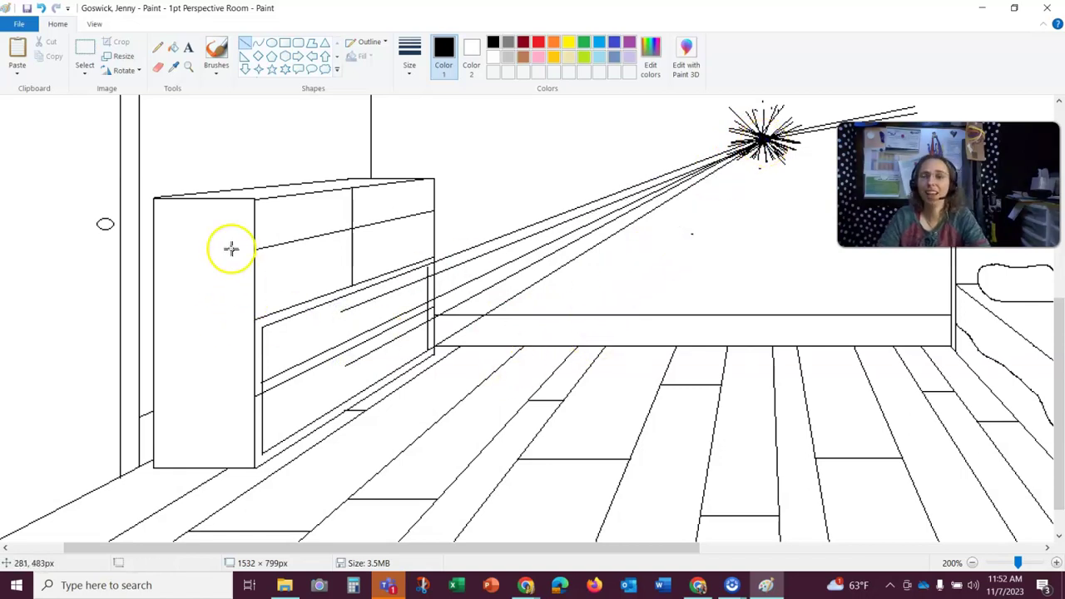
Step: Erase the drawer guide lines on the wall just beyond the dresser's back edge, keeping the edge and baseboard intact
left_click(188, 66)
left_click(310, 324)
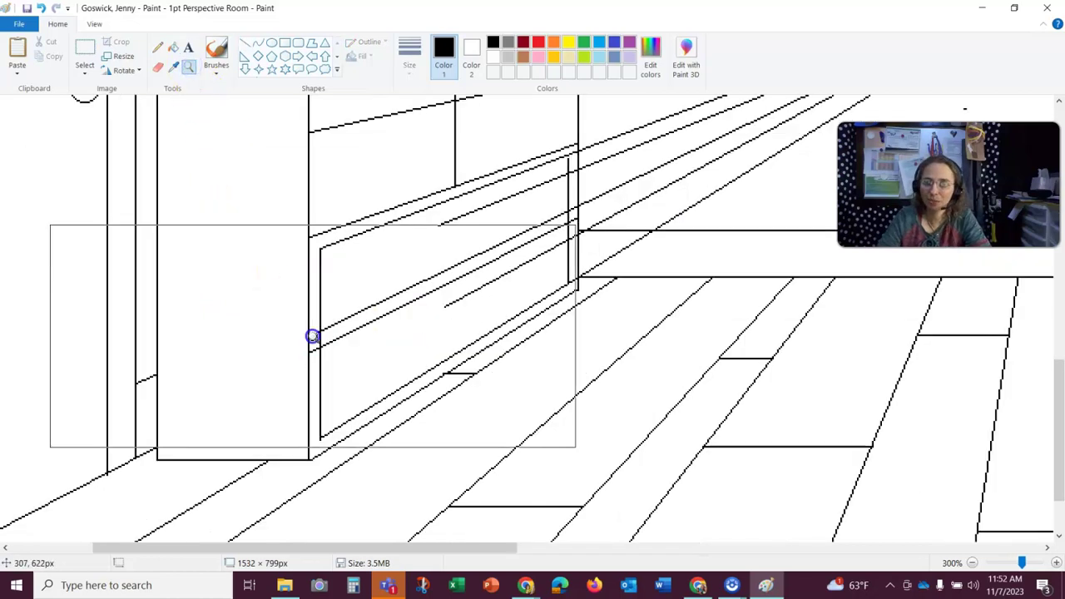
left_click(408, 261)
left_click(158, 66)
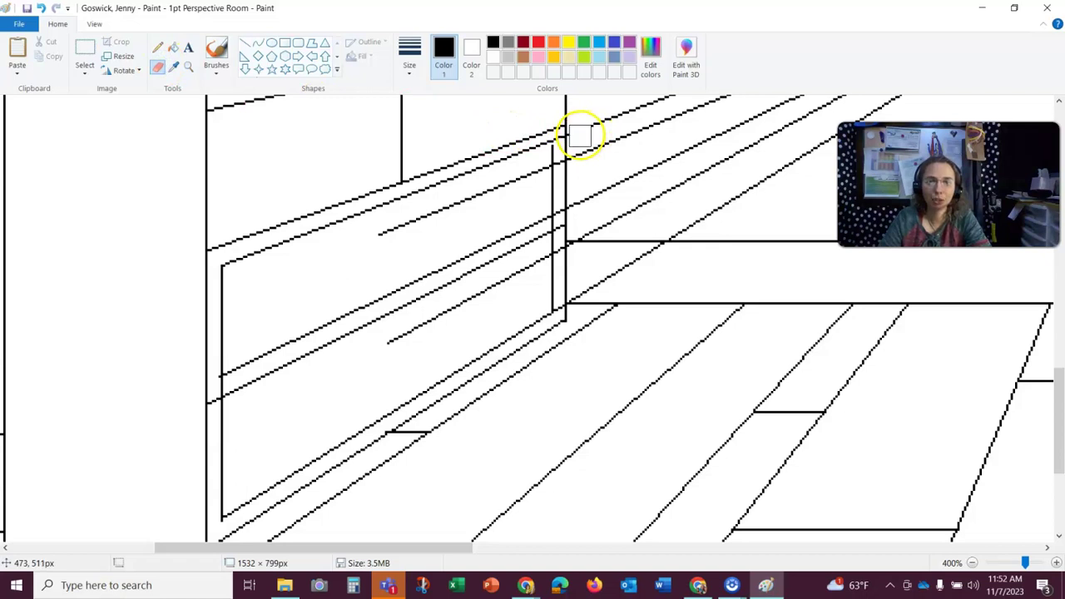
mouse_move(578, 135)
left_mouse_down()
mouse_move(677, 100)
mouse_move(578, 155)
left_mouse_up()
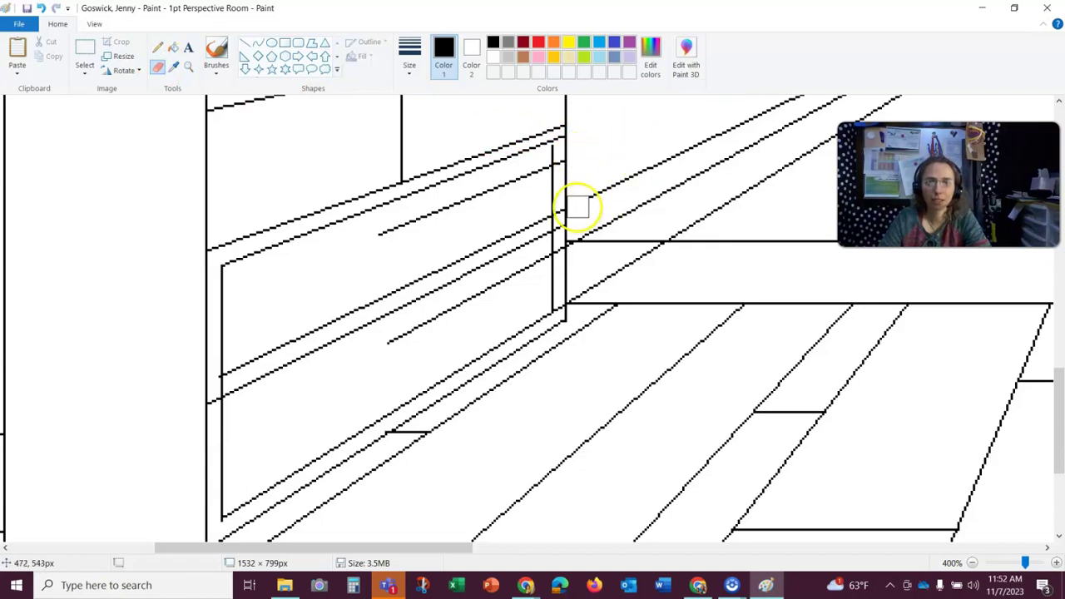
mouse_move(579, 204)
left_mouse_down()
mouse_move(815, 100)
mouse_move(595, 223)
mouse_move(808, 123)
left_mouse_up()
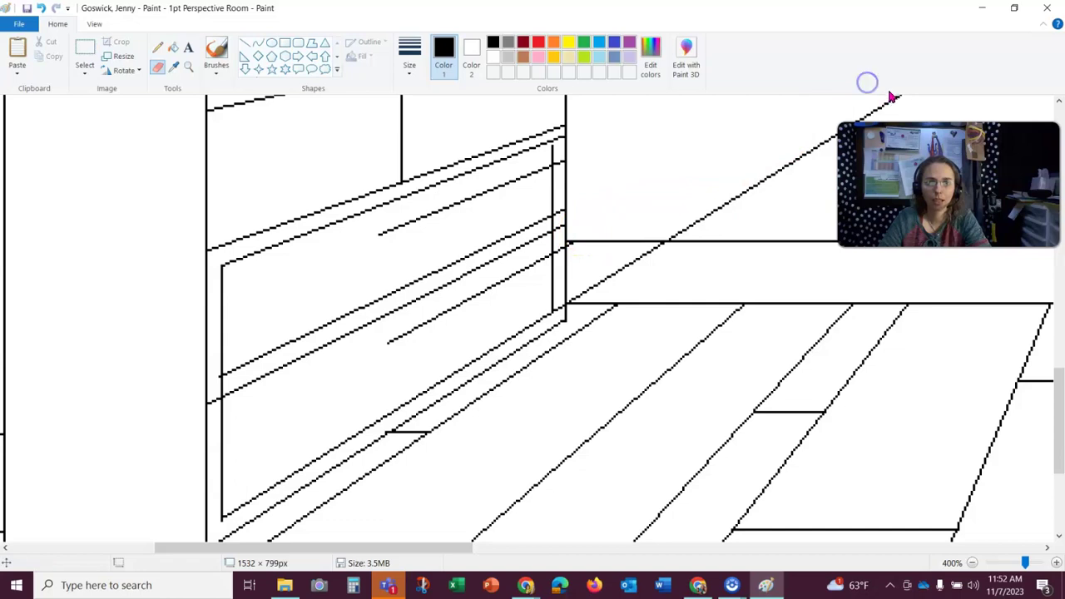
left_click(580, 289)
mouse_move(580, 288)
left_mouse_down()
mouse_move(676, 251)
mouse_move(687, 226)
mouse_move(678, 229)
mouse_move(799, 171)
left_mouse_up()
left_click_drag(607, 256, 580, 255)
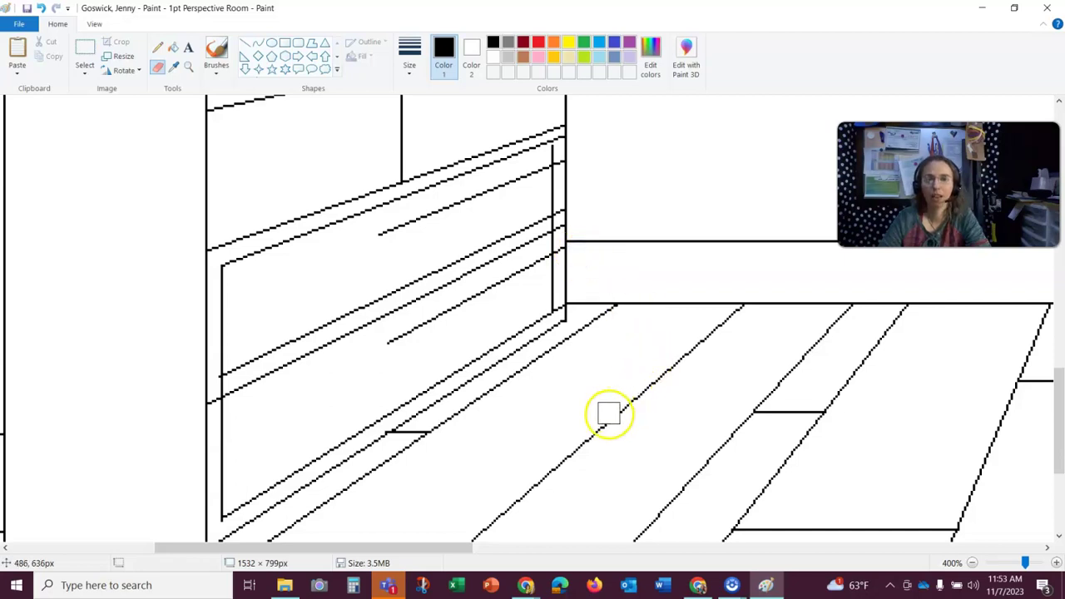
Step: Use the smallest eraser size to trim the guide lines across the two lower drawers into short handle strokes
left_click(403, 52)
left_click(427, 90)
left_click_drag(571, 177, 559, 163)
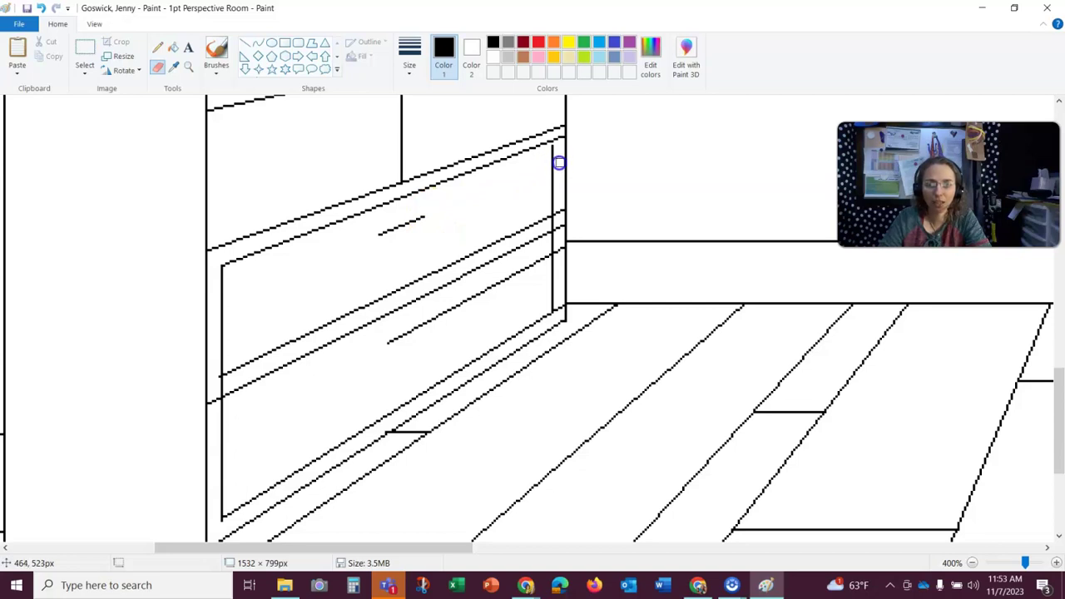
left_click(432, 241)
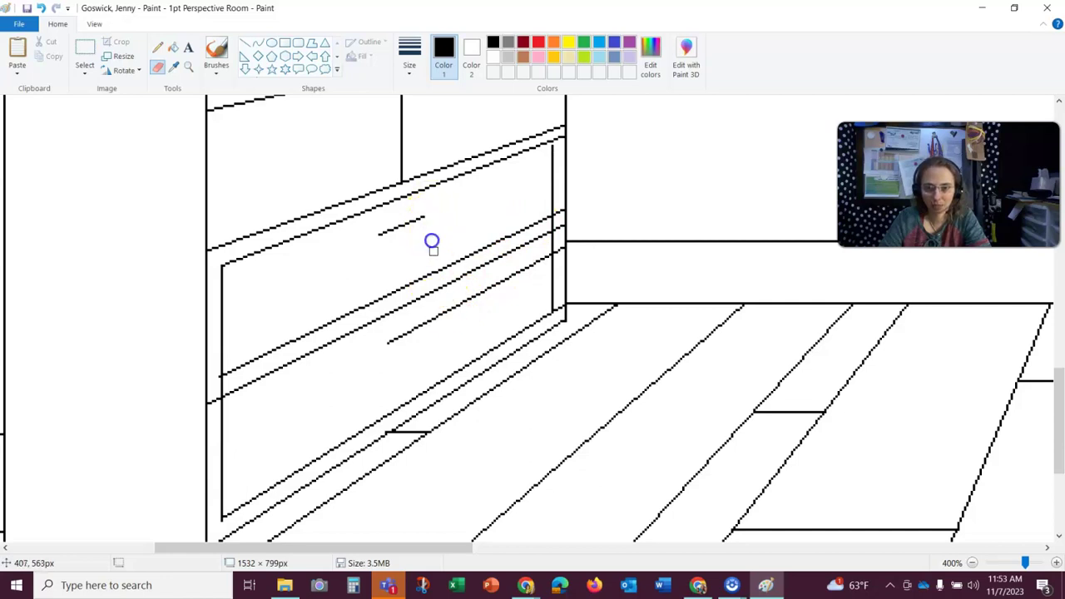
key("ctrl+z")
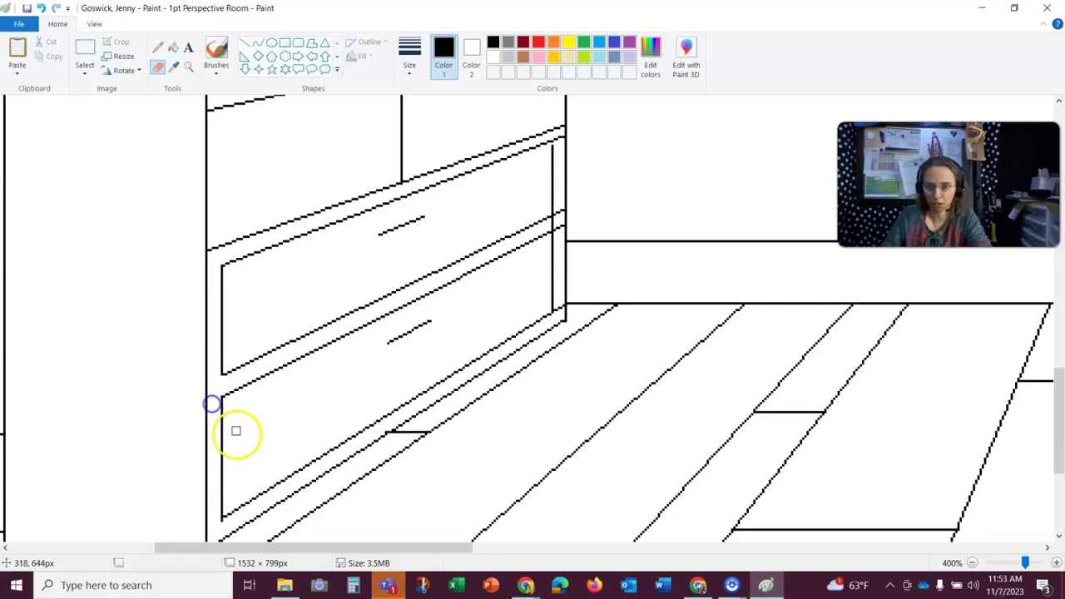
Step: Erase the overshooting line ends around the two lower drawers' inset outlines, at the lower front corner and along the back edge
scroll(233, 412, "down", 3)
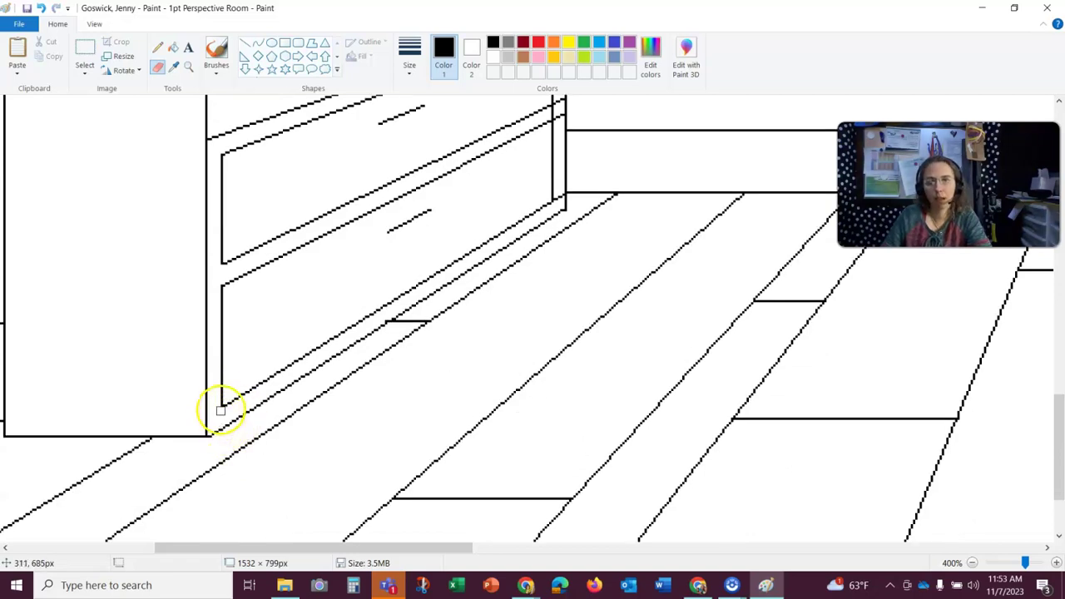
mouse_move(221, 409)
left_mouse_down()
mouse_move(423, 300)
mouse_move(382, 317)
left_mouse_up()
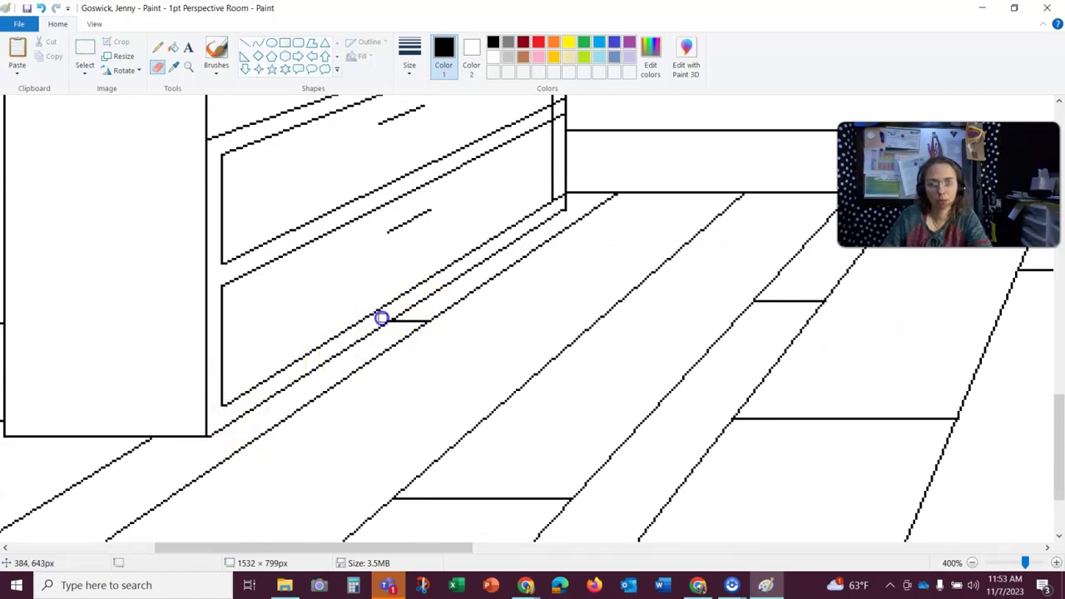
scroll(549, 237, "up", 3)
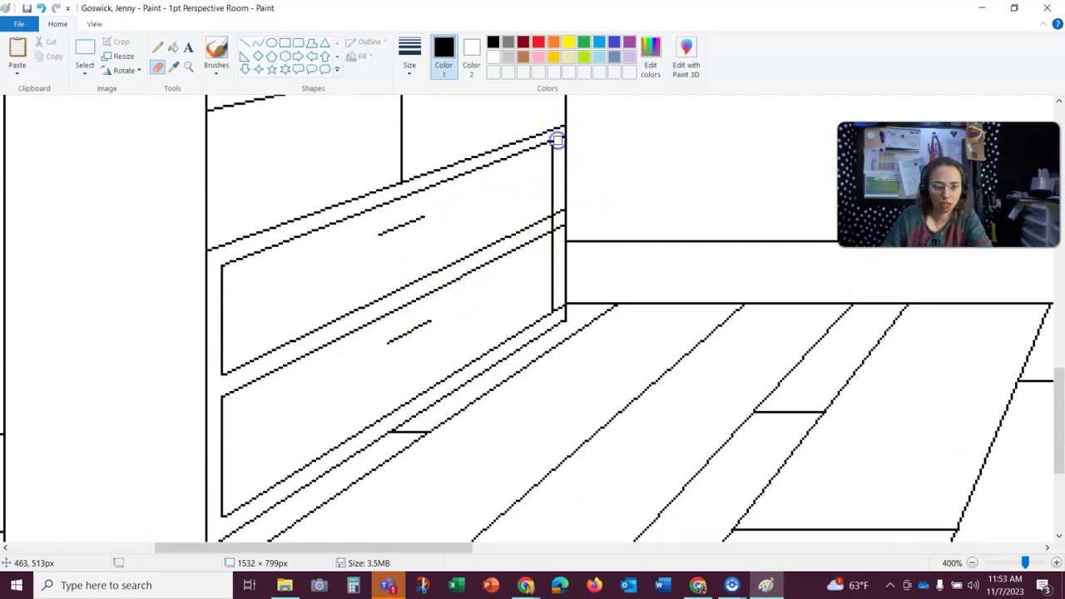
left_click_drag(559, 140, 559, 210)
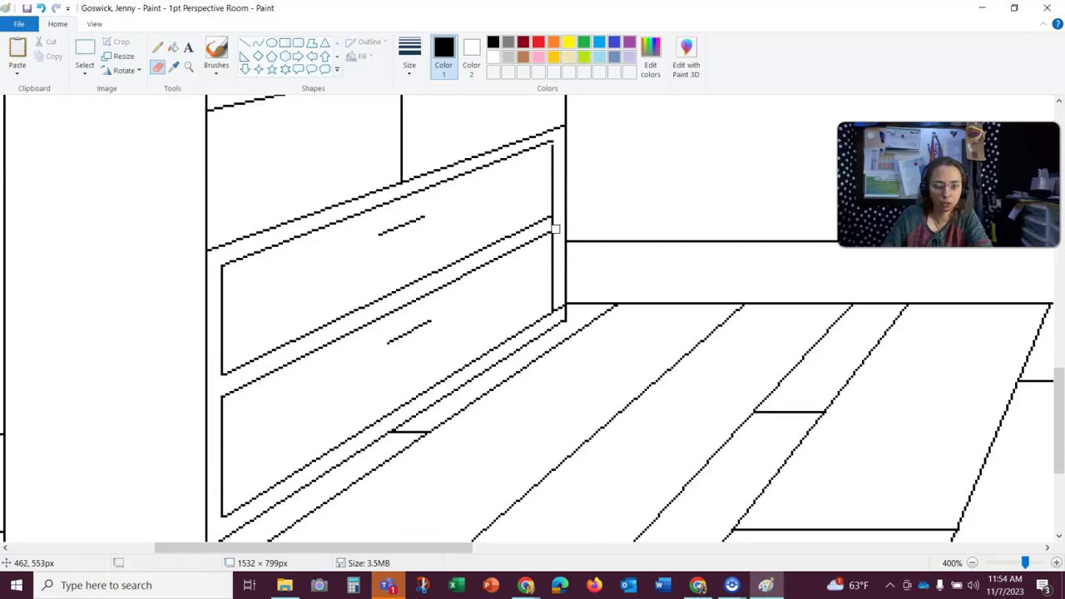
mouse_move(555, 221)
left_mouse_down()
mouse_move(567, 257)
mouse_move(556, 313)
left_mouse_up()
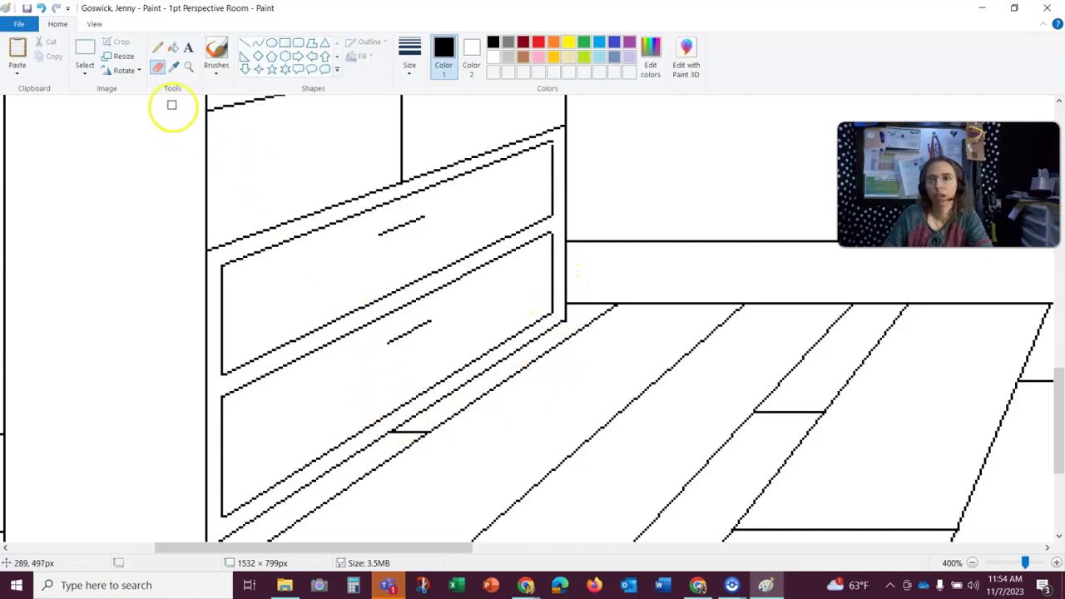
left_click(159, 52)
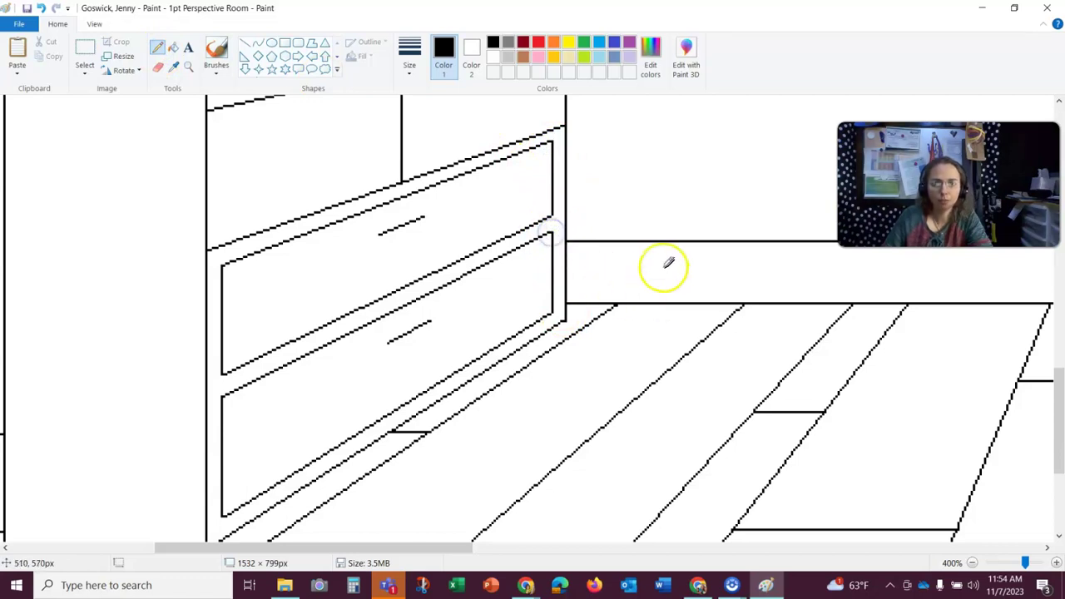
Step: Draw two guide lines from the vanishing point across the two upper drawer rows, ending near the dresser's front edge
left_click(972, 563)
left_click(972, 563)
left_click(971, 564)
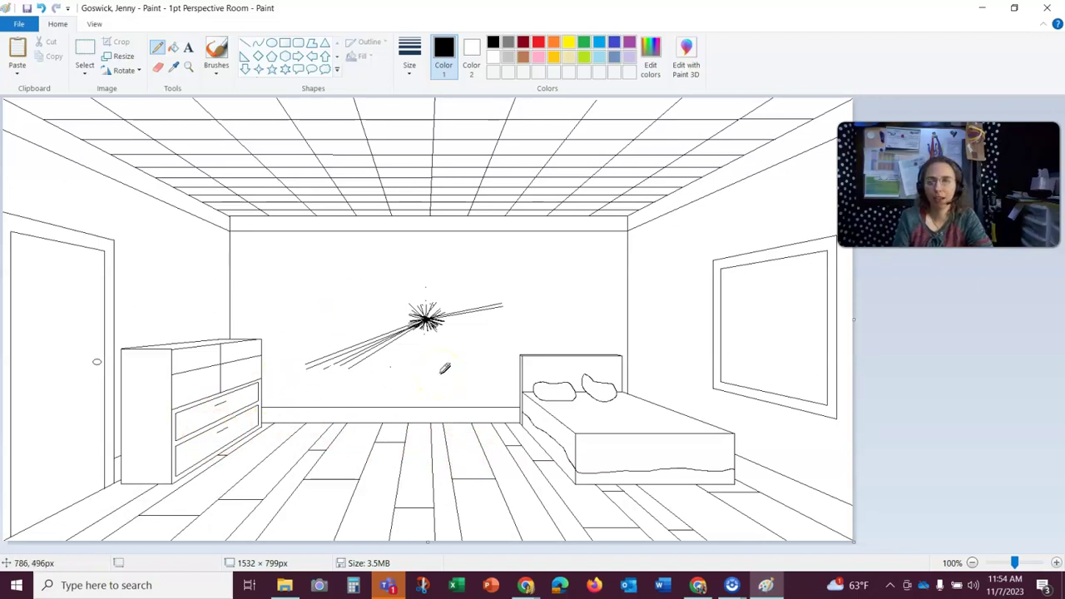
left_click(244, 44)
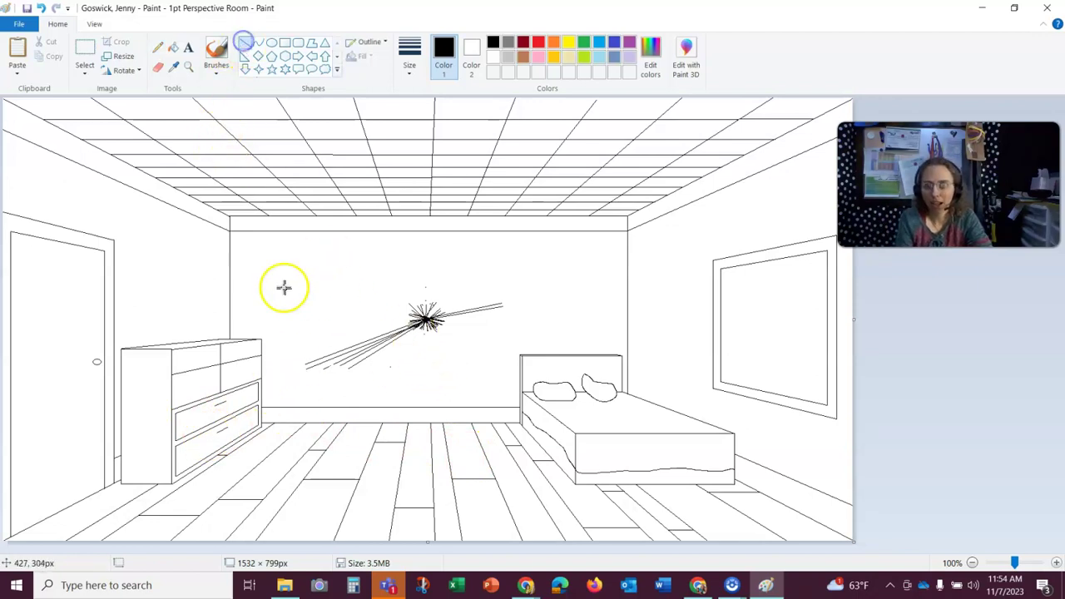
left_click(188, 68)
left_click(293, 359)
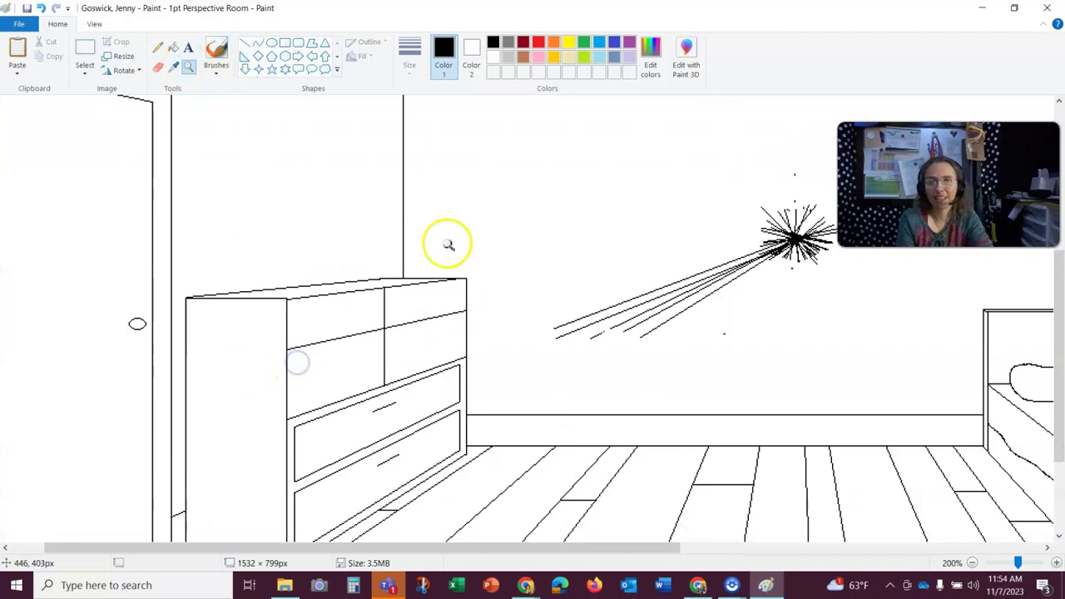
left_click(244, 43)
mouse_move(793, 241)
left_mouse_down()
mouse_move(343, 353)
mouse_move(334, 308)
mouse_move(316, 307)
left_mouse_up()
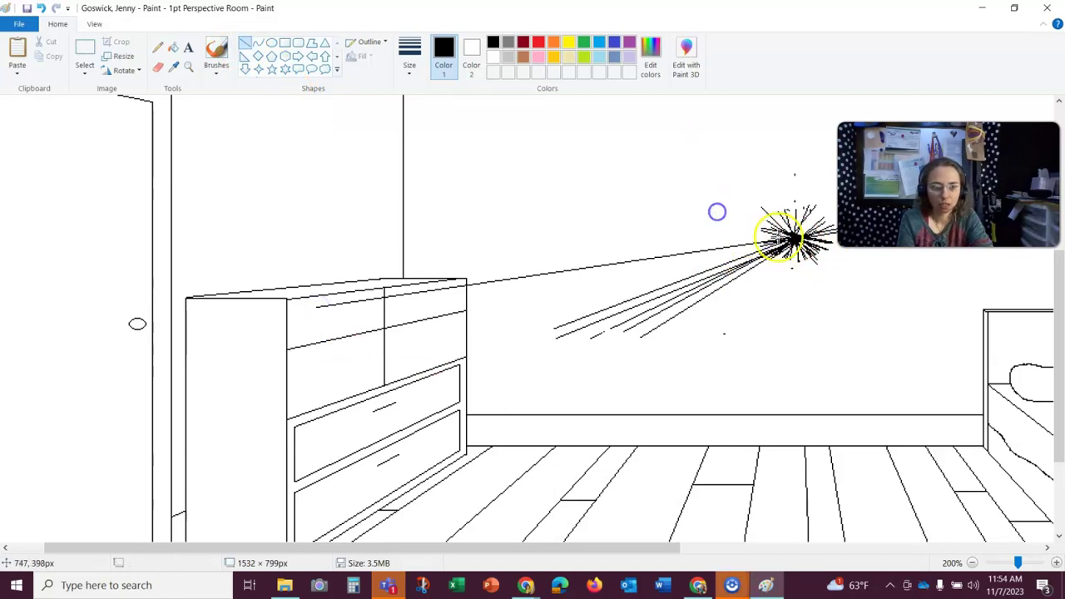
left_click_drag(794, 241, 319, 358)
Step: Use a larger eraser size to trim the two new guide lines into a short handle on each of the four upper drawers
left_click(157, 68)
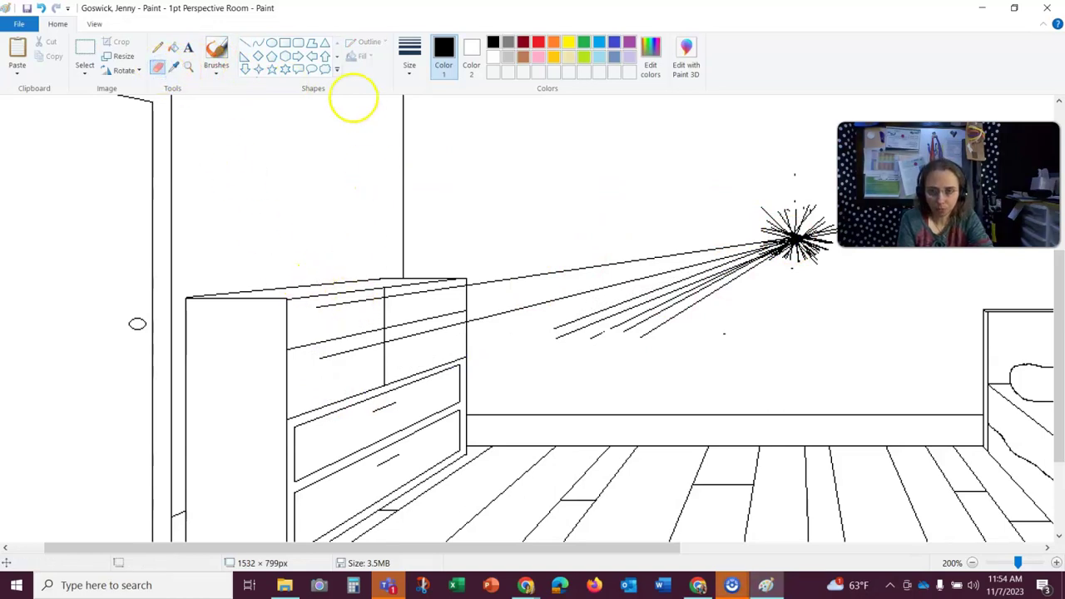
left_click(191, 68)
left_click(366, 259)
left_click(401, 300)
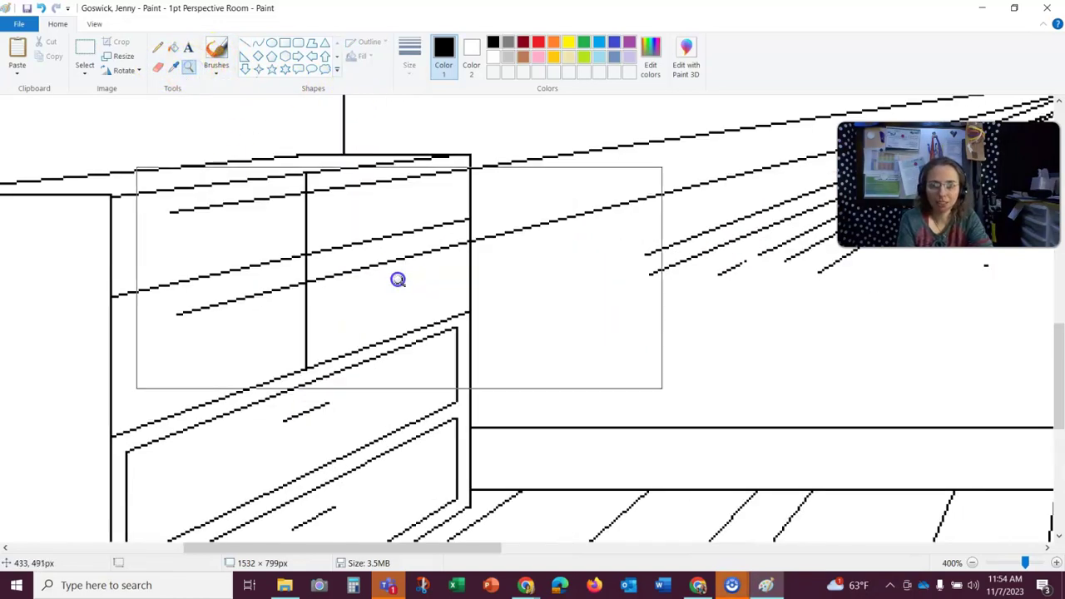
left_click(159, 67)
left_click(406, 55)
left_click(431, 155)
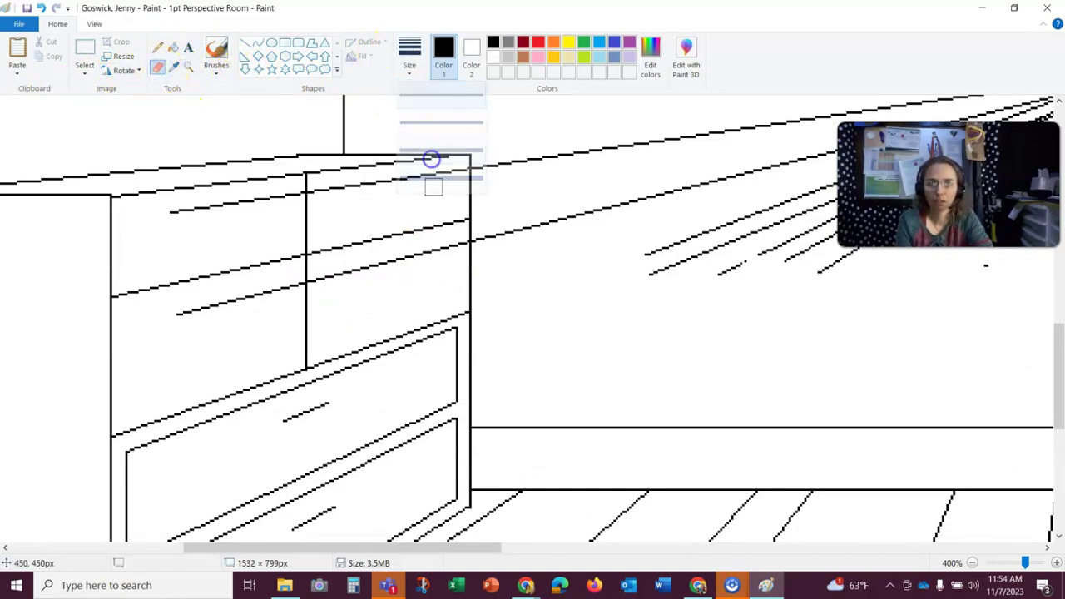
left_click_drag(260, 205, 230, 208)
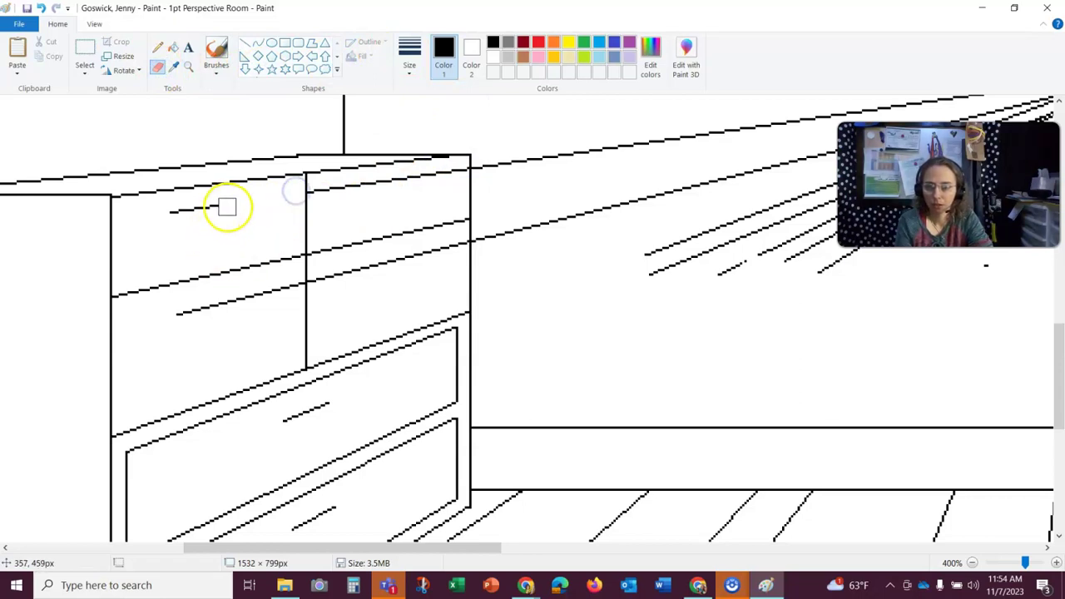
left_click_drag(230, 302, 314, 280)
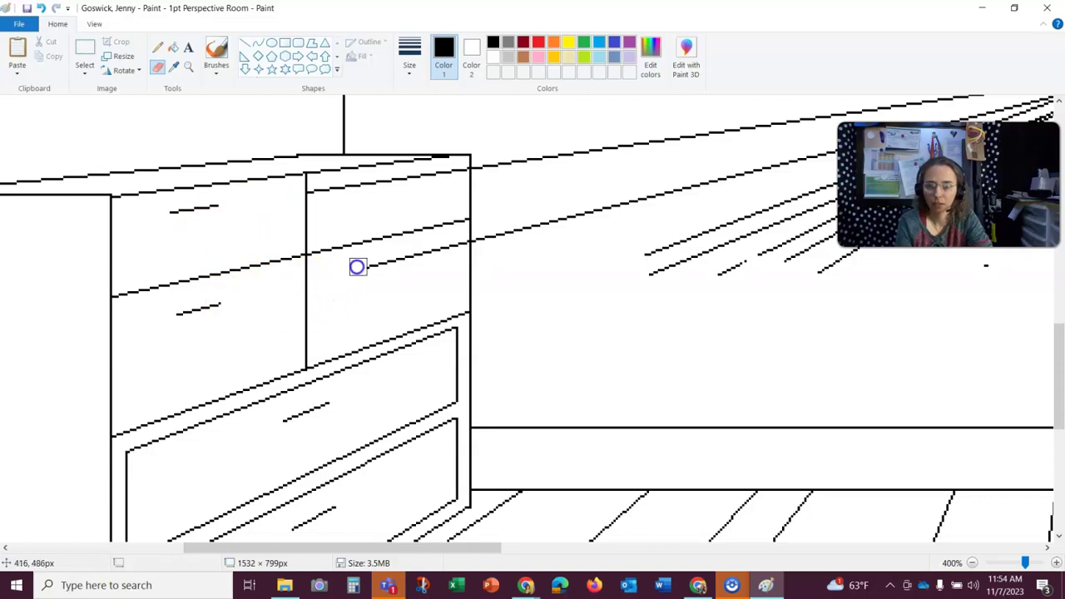
left_click_drag(351, 255, 361, 258)
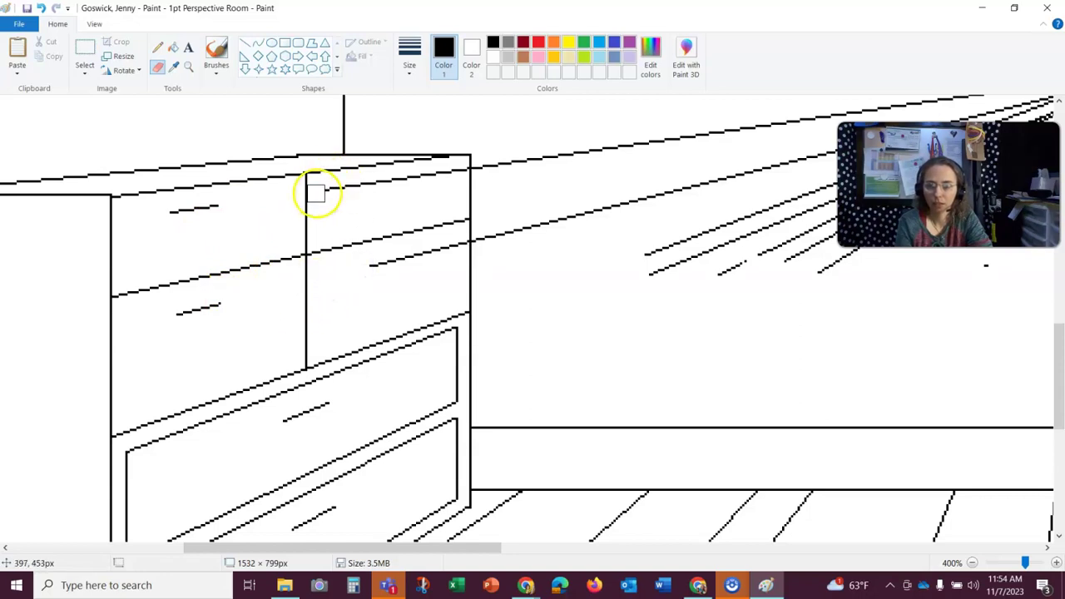
left_click_drag(357, 191, 418, 179)
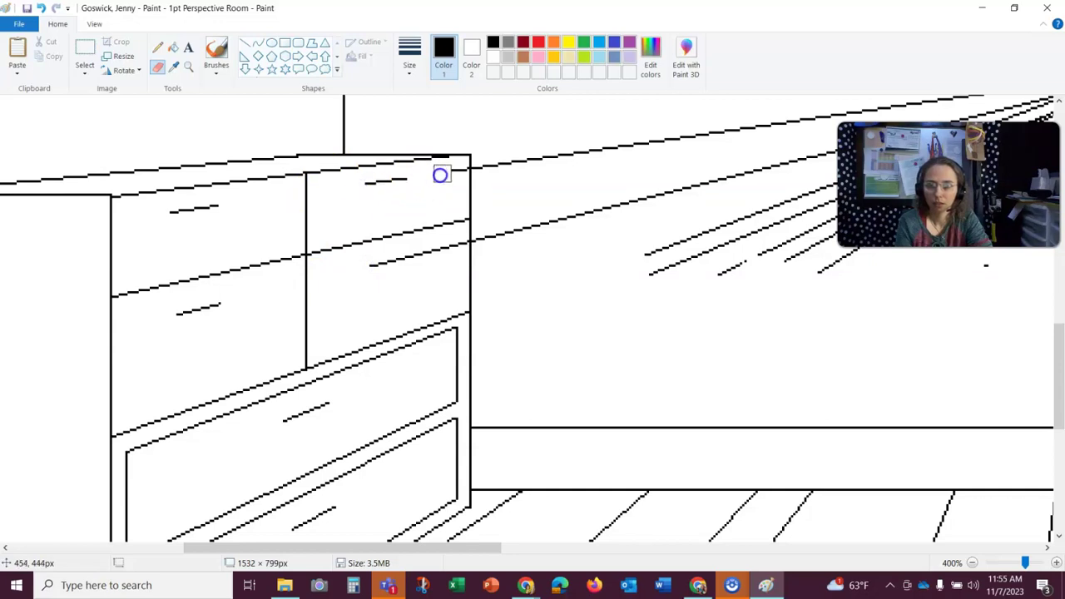
mouse_move(460, 168)
left_mouse_down()
mouse_move(435, 202)
mouse_move(423, 187)
mouse_move(427, 249)
left_mouse_up()
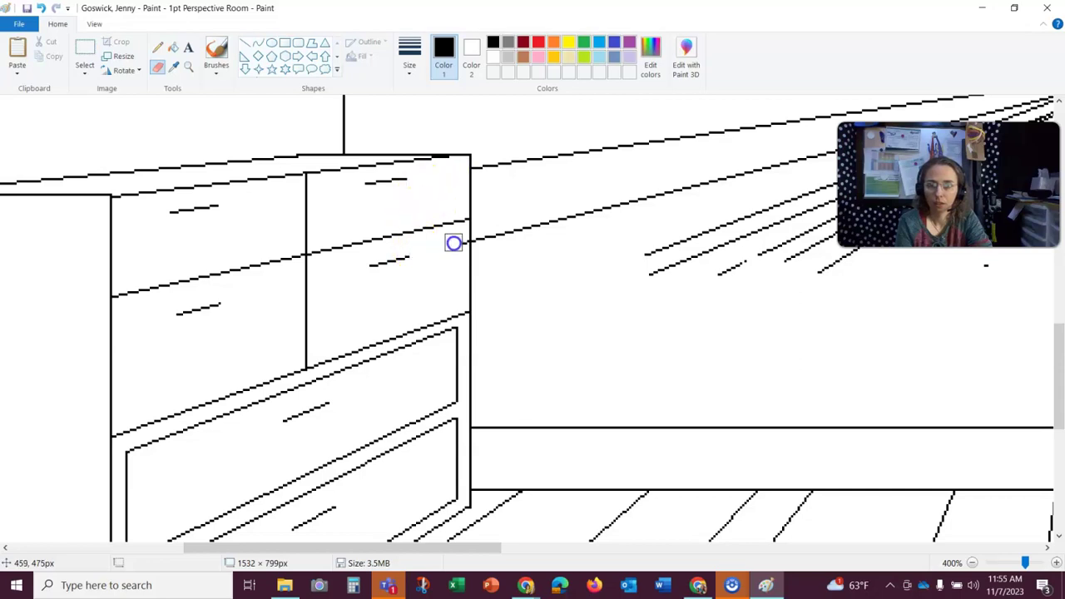
Step: Erase the parts of the two upper handle guide lines on the wall next to the dresser's back edge
left_click_drag(480, 240, 707, 176)
left_click_drag(660, 191, 617, 212)
left_click_drag(480, 169, 837, 109)
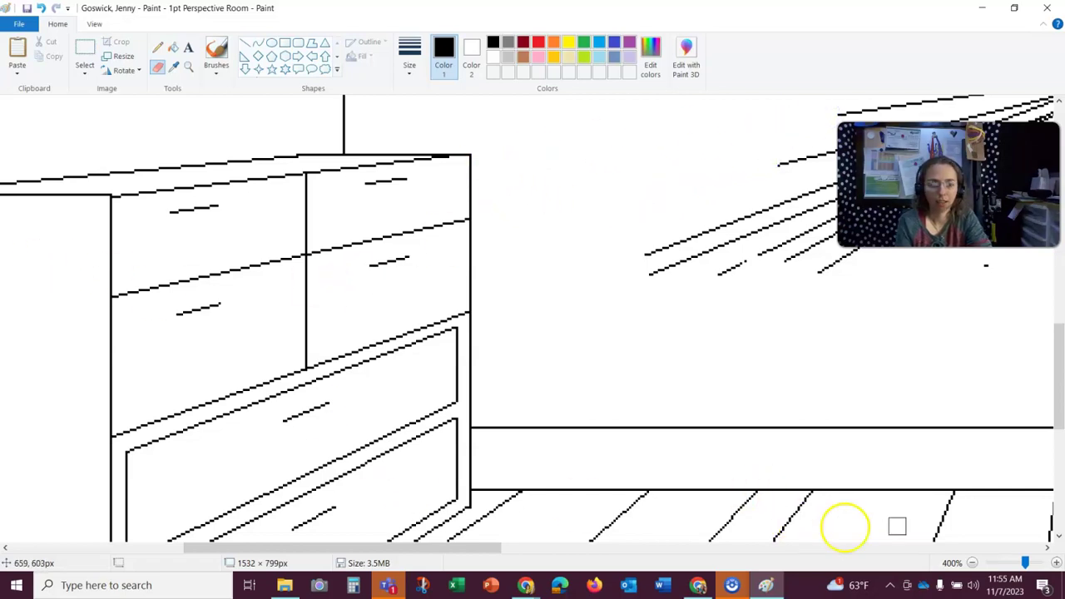
Step: Return to the full drawing at 100% and save it
left_click(972, 563)
left_click(972, 563)
left_click(971, 563)
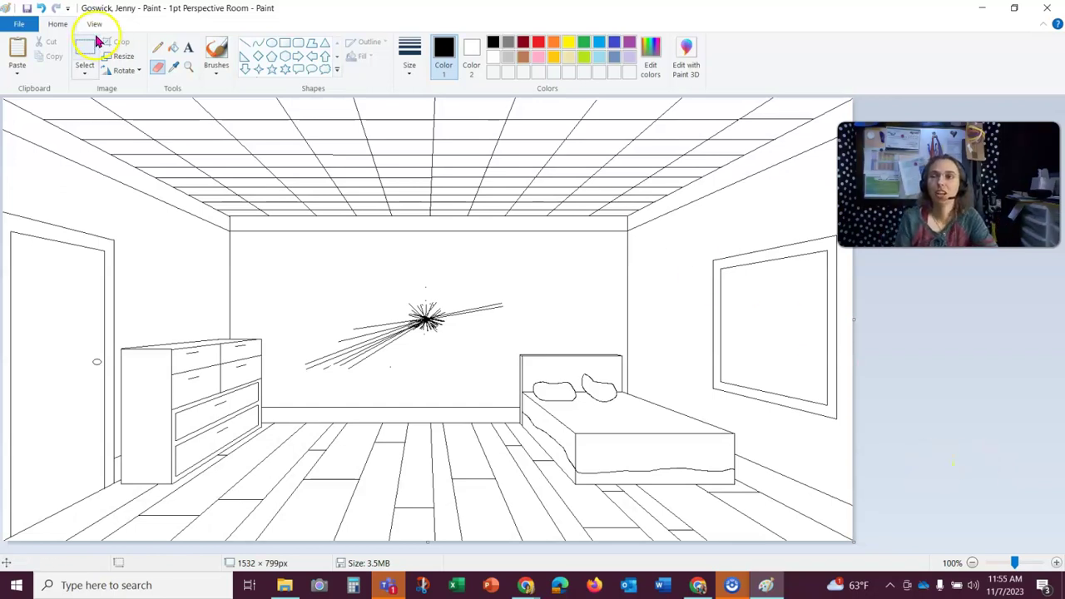
left_click(29, 9)
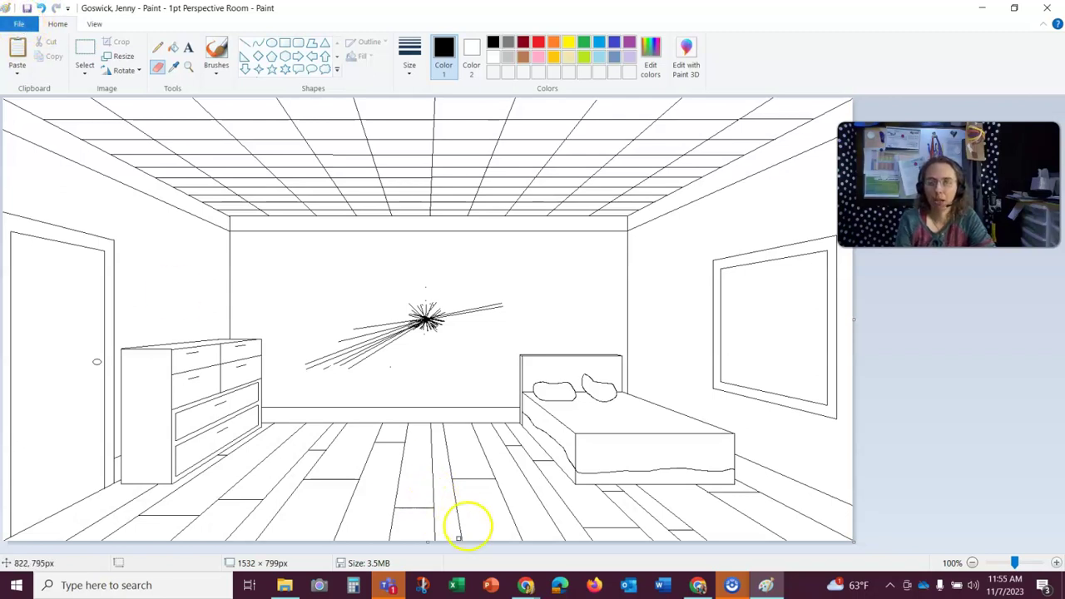
Step: Switch to Snip & Sketch and capture a rectangular snip of the Paint window with the whole room drawing
left_click(135, 585)
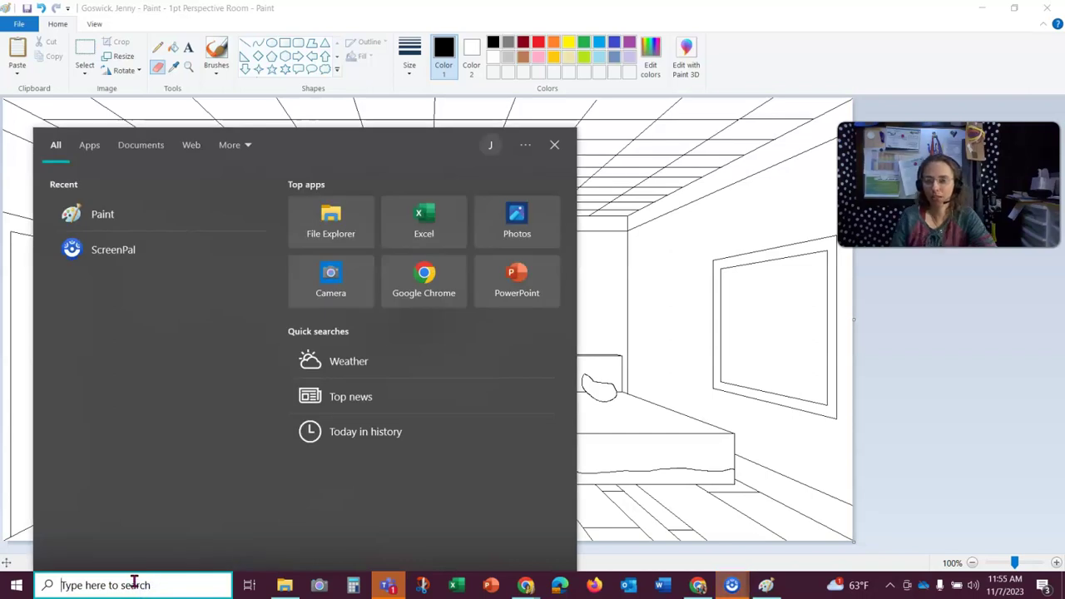
type("Snip")
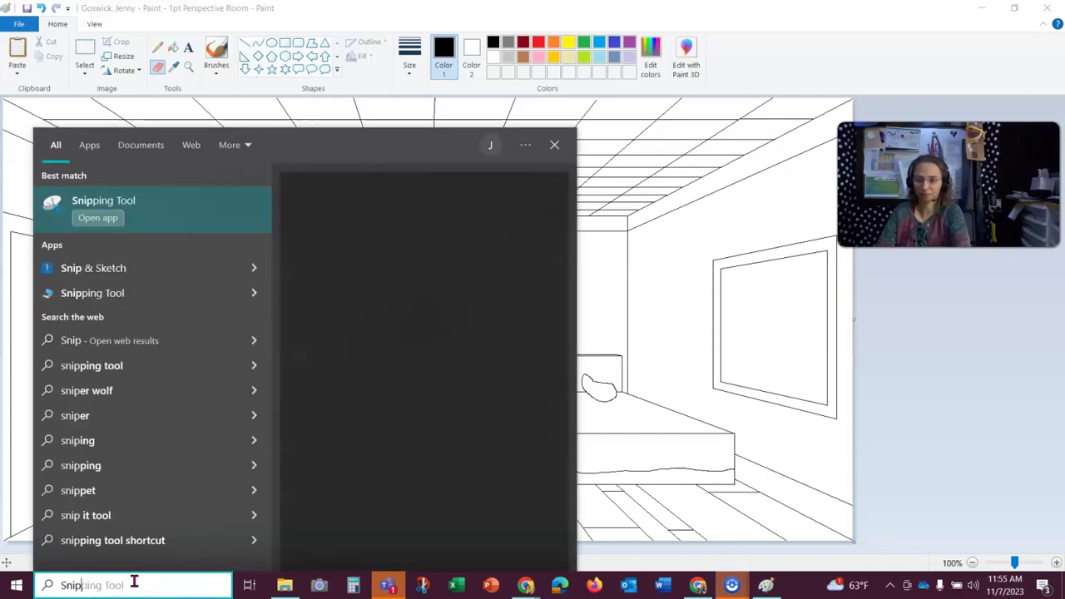
left_click(126, 293)
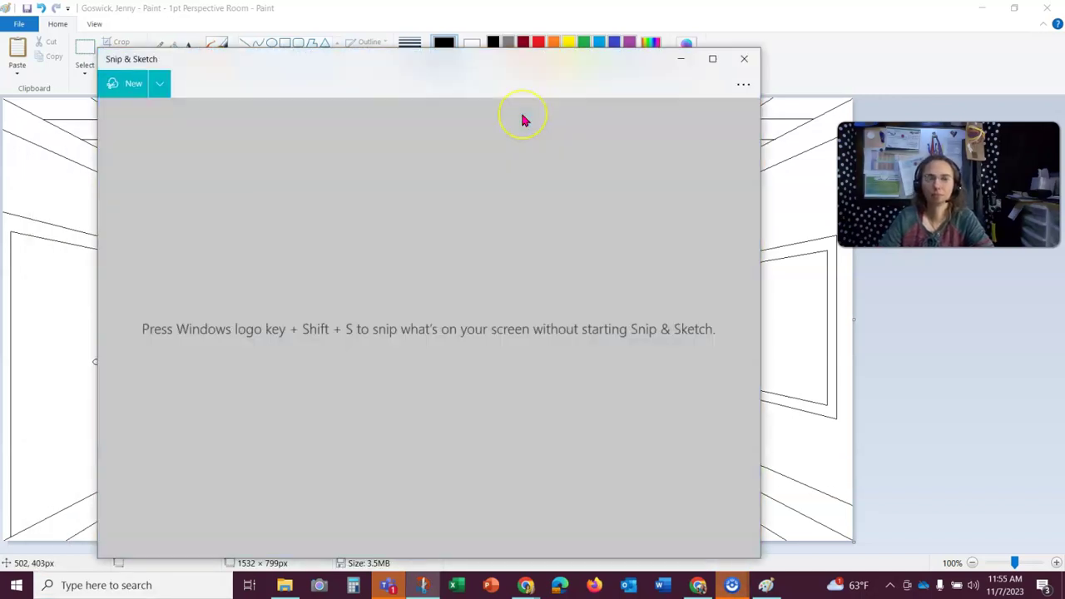
left_click(129, 88)
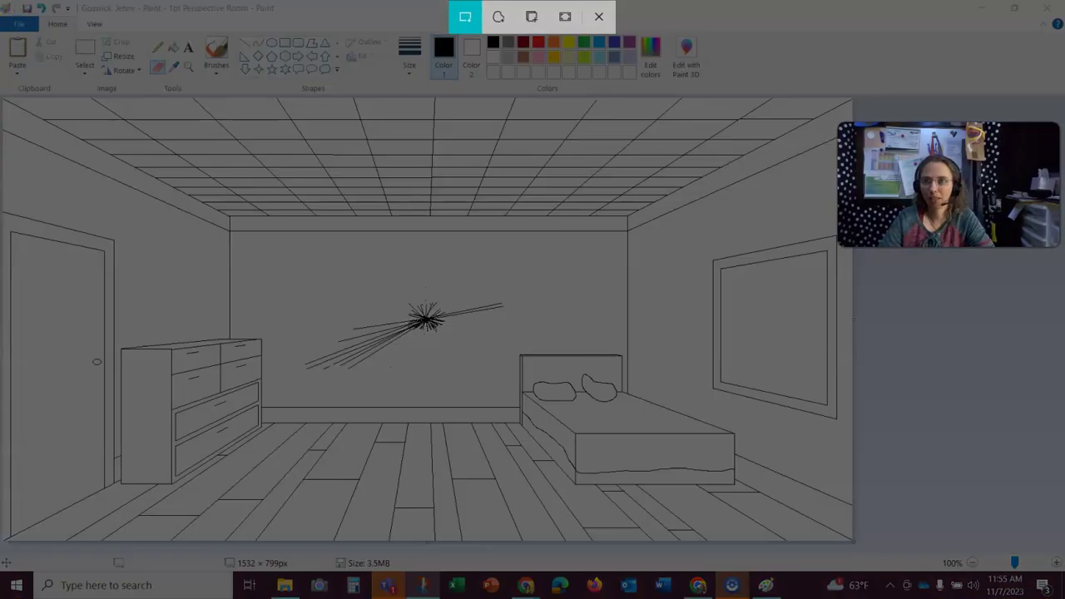
mouse_move(4, 4)
left_mouse_down()
mouse_move(16, 25)
mouse_move(748, 491)
mouse_move(905, 572)
left_mouse_up()
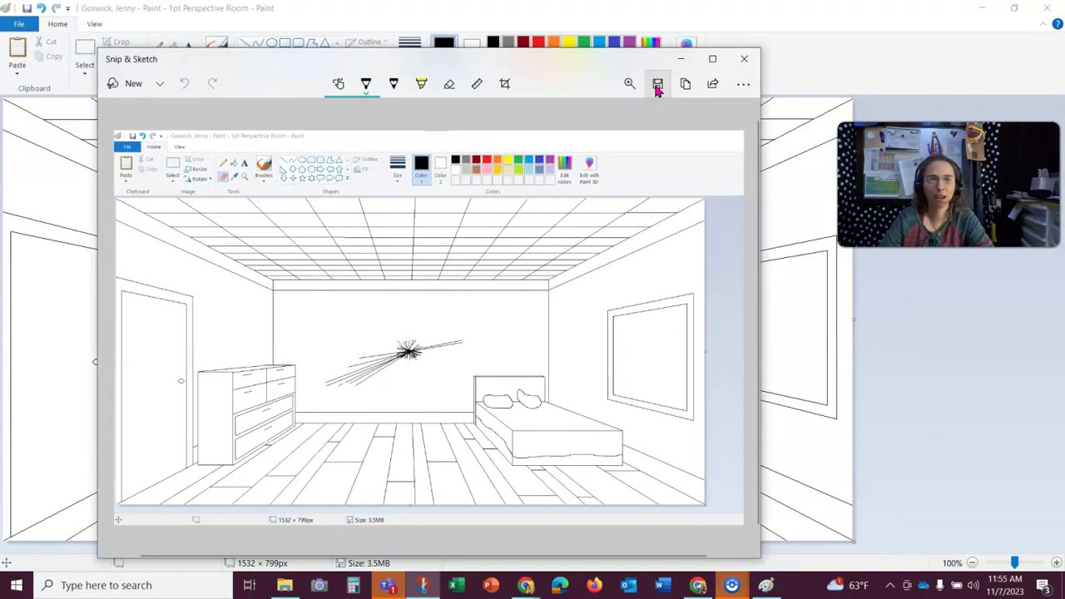
Step: Save the snip as a PNG named "4.09 - Screenshot" in the Screenshot folder and copy it to the clipboard
left_click(657, 86)
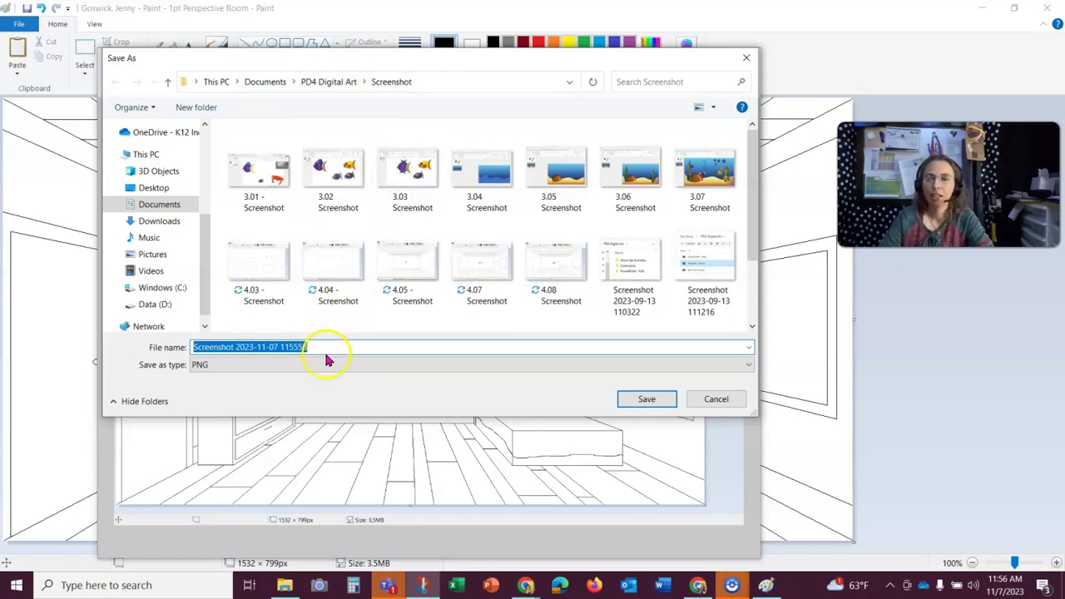
type("4.09 - Screenshot")
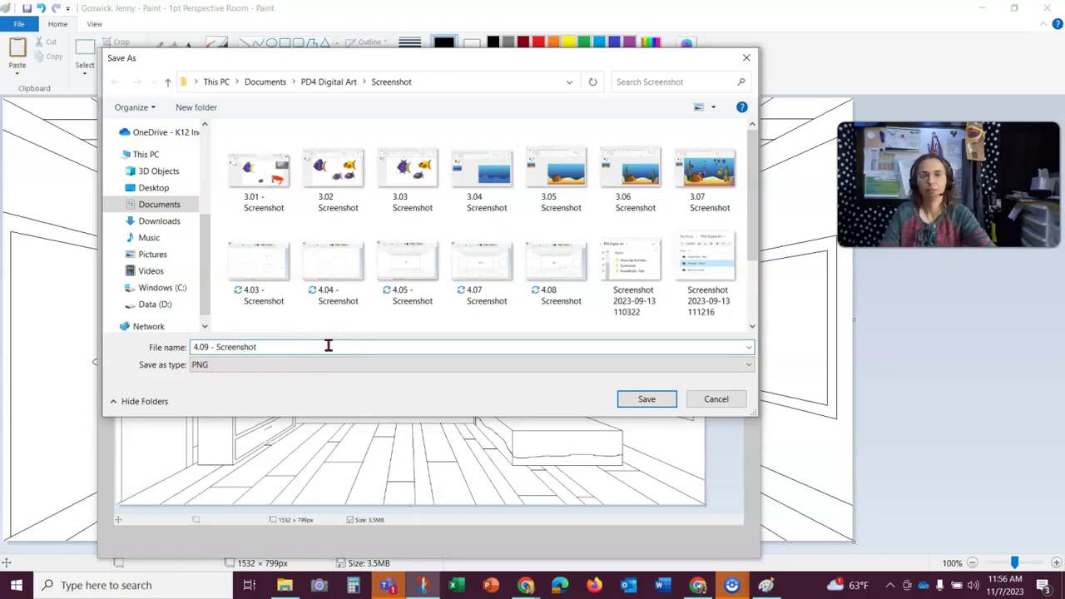
left_click(645, 398)
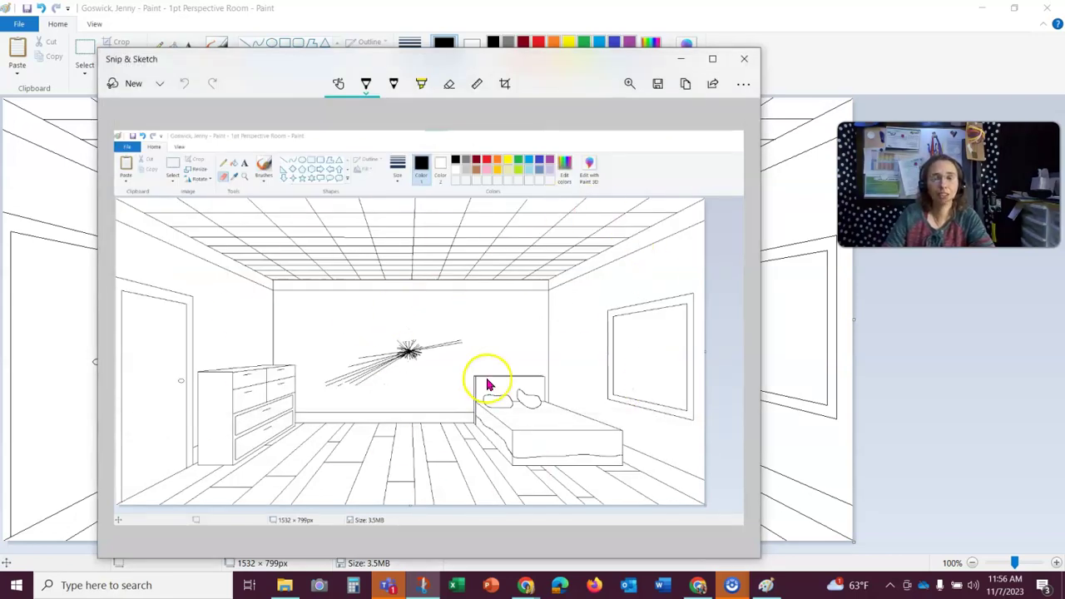
left_click(686, 84)
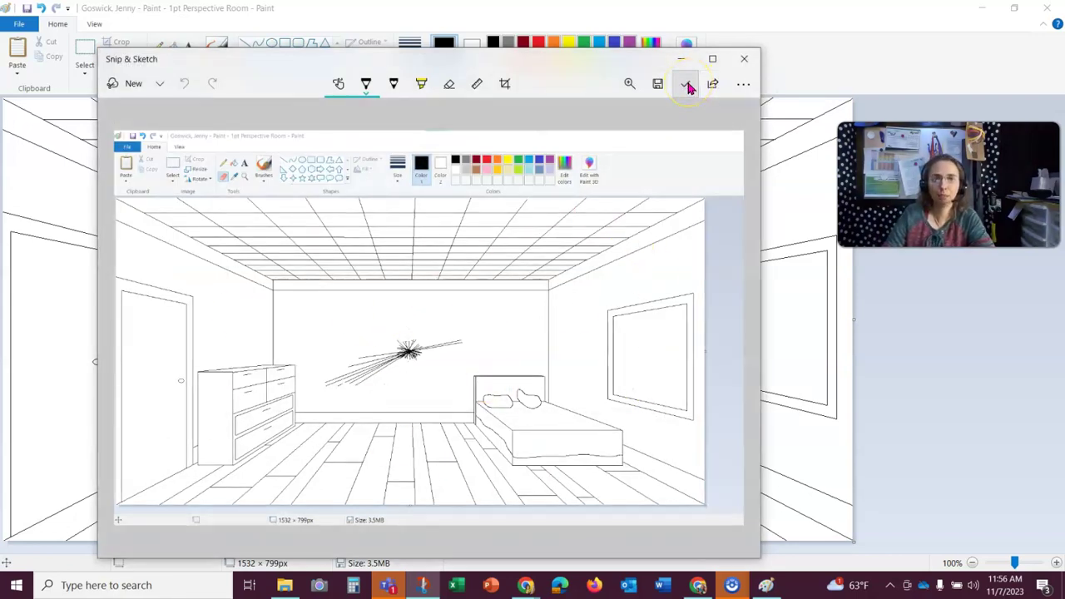
left_click(682, 58)
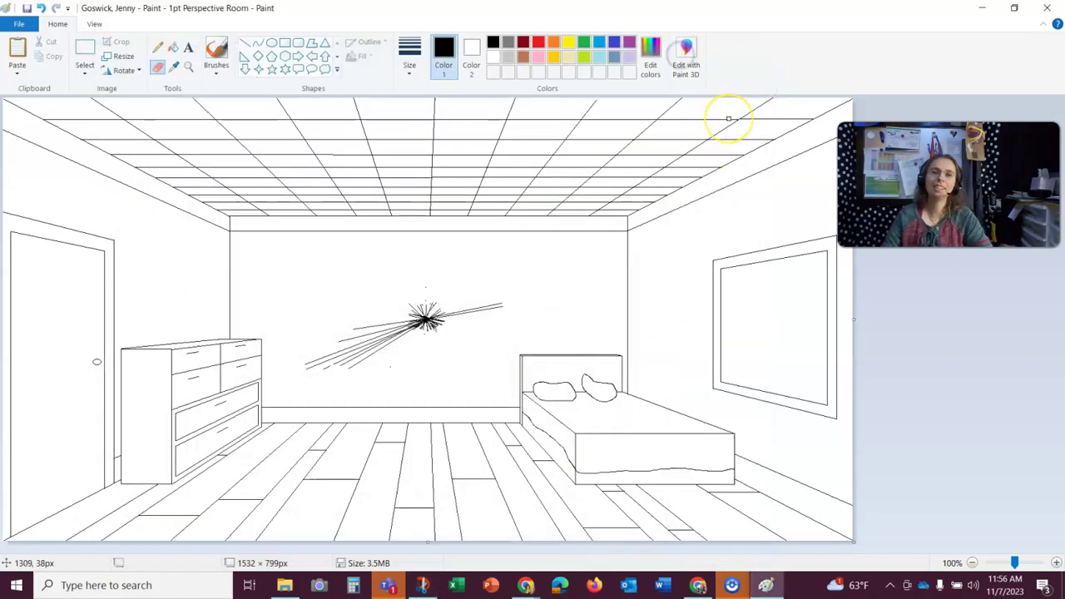